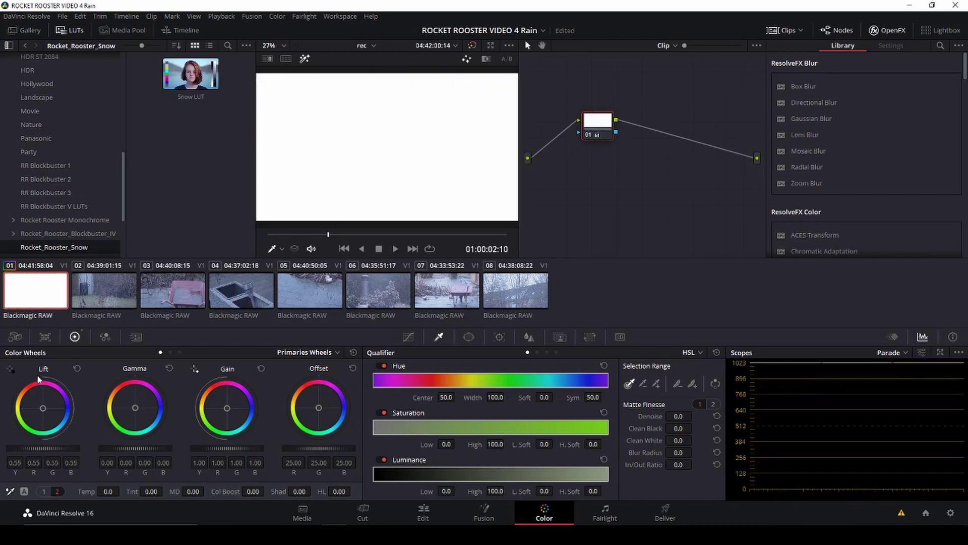
Step: Reset the washed-out Lift, then set Lift to -0.06, Gamma to 0.01 and Gain to 0.90
click(76, 369)
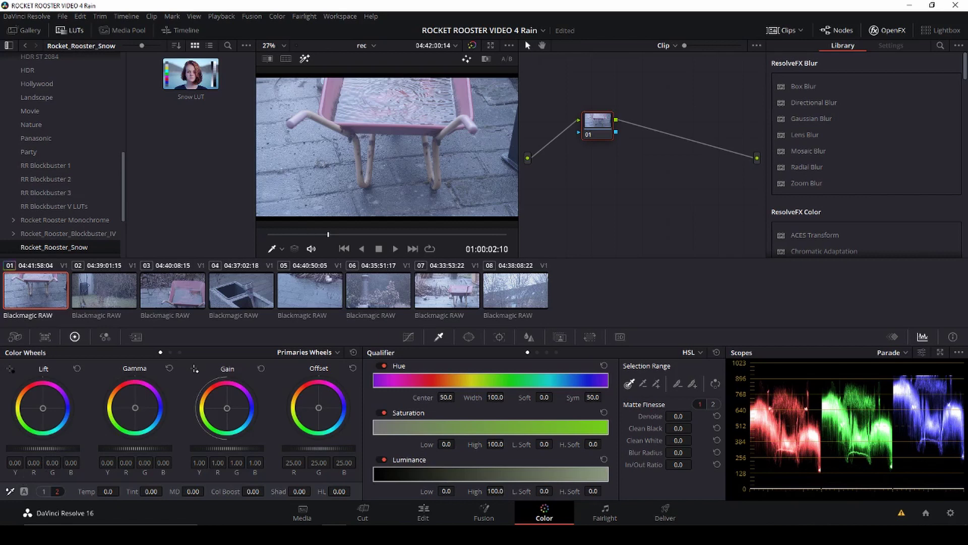
drag(56, 446, 50, 446)
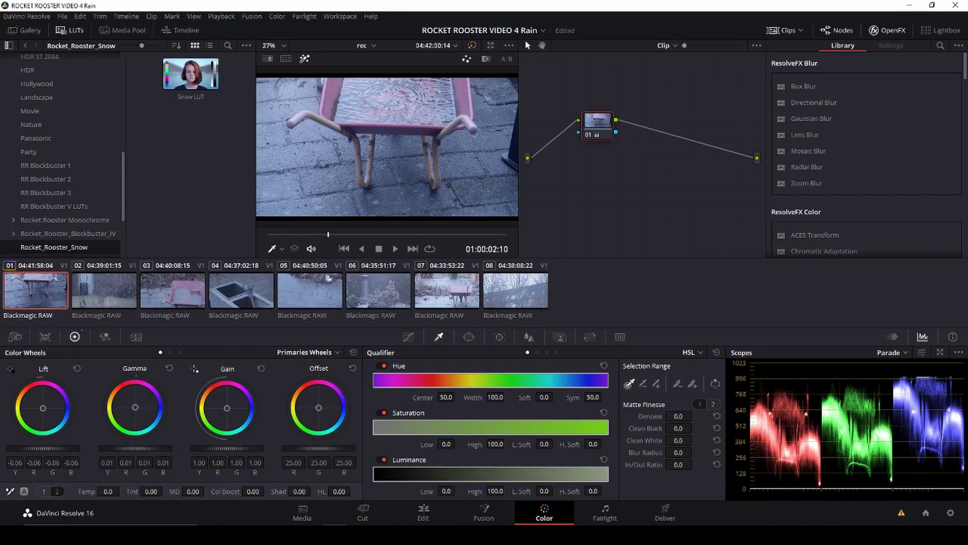
mouse_move(235, 444)
mouse_down()
mouse_move(285, 443)
mouse_move(229, 443)
mouse_up()
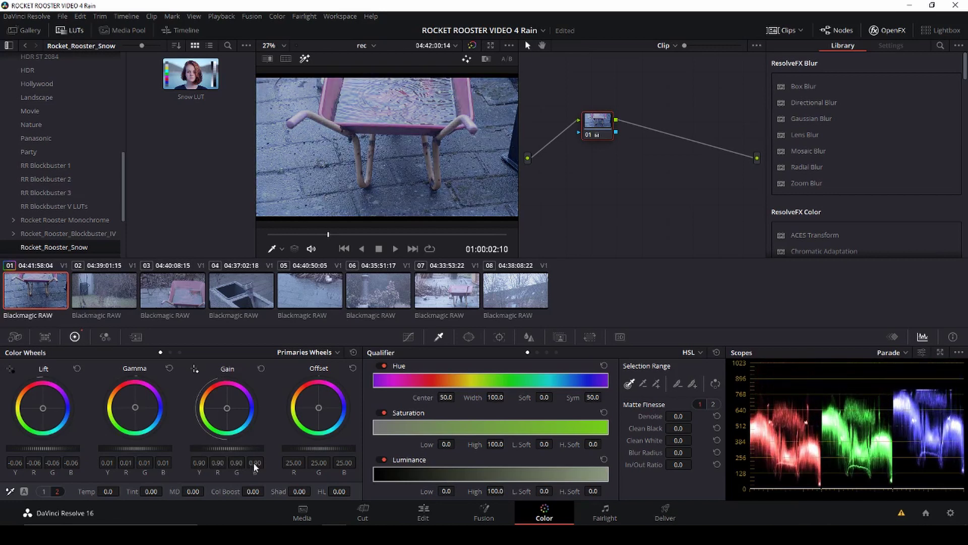
click(43, 491)
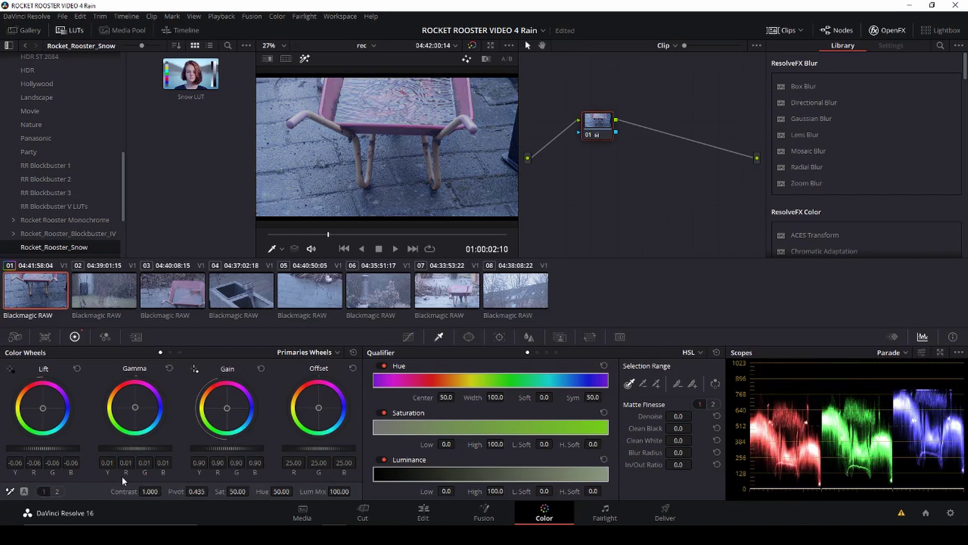
Step: Raise contrast to 1.212, then set temperature 570, tint -7 and colour boost -6.50
drag(161, 491, 252, 491)
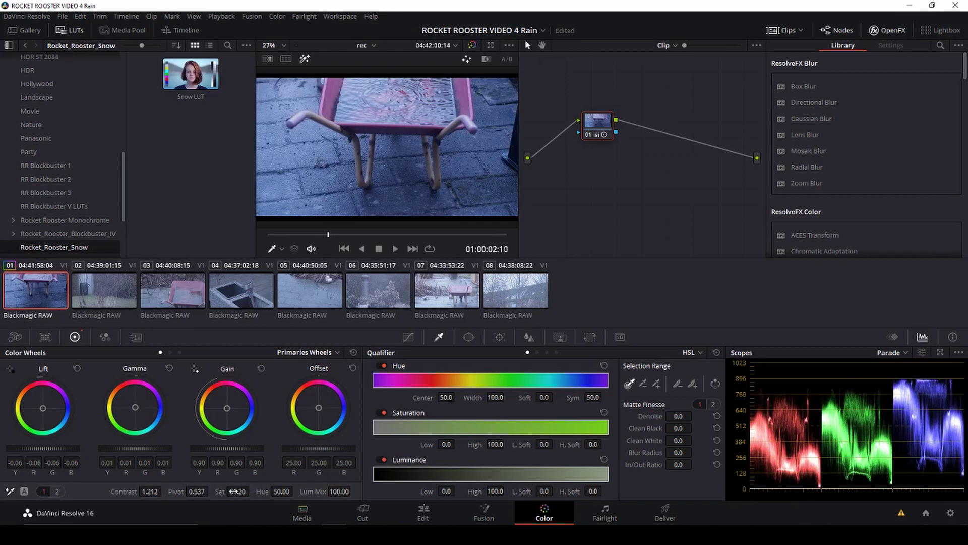
click(57, 491)
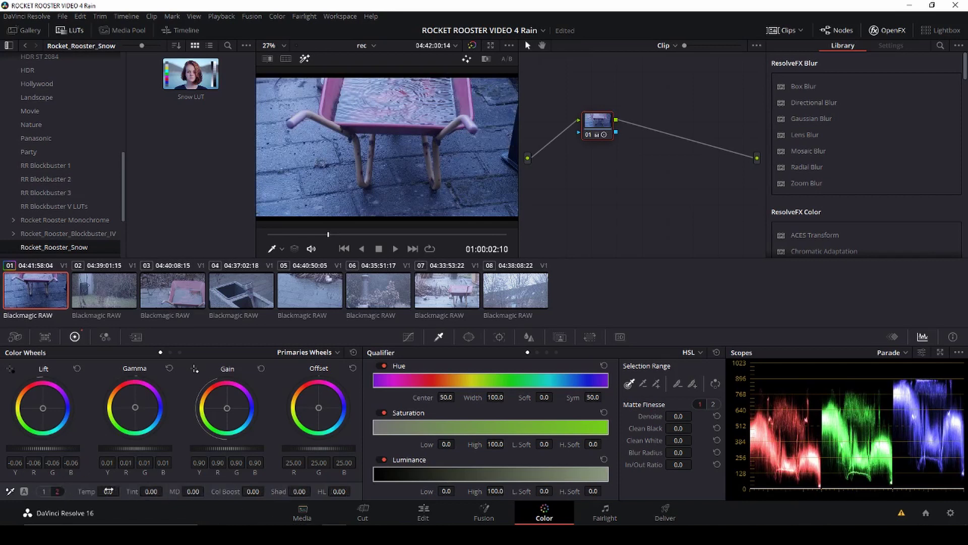
drag(108, 491, 122, 491)
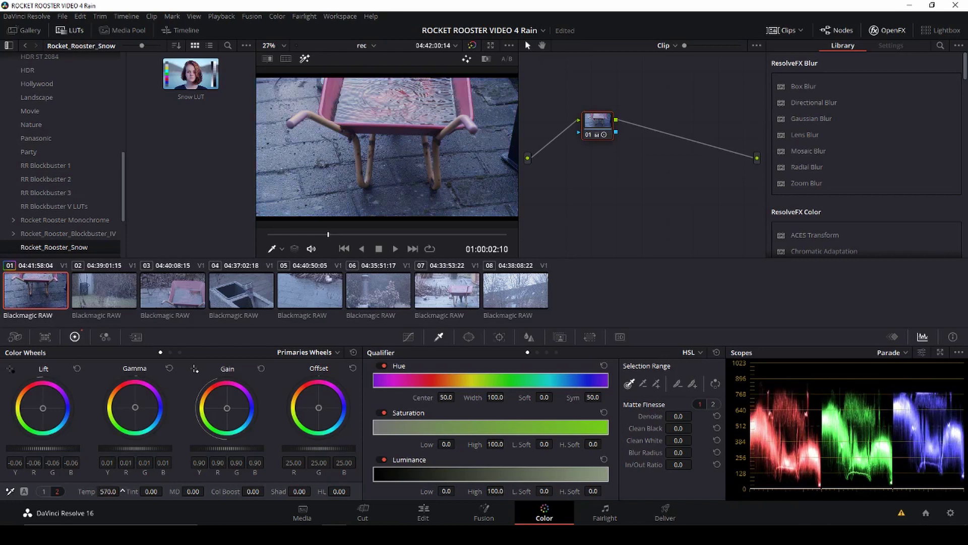
drag(151, 491, 163, 490)
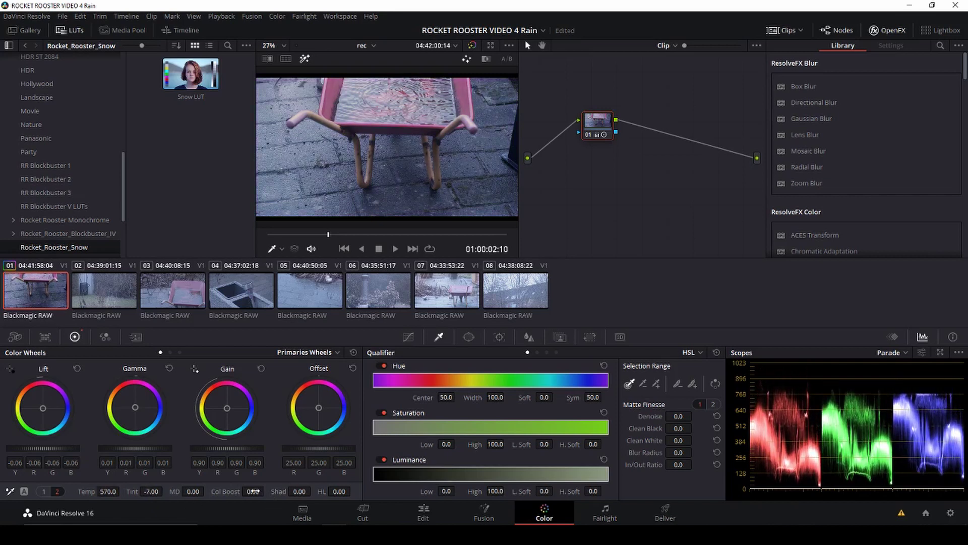
drag(254, 491, 266, 491)
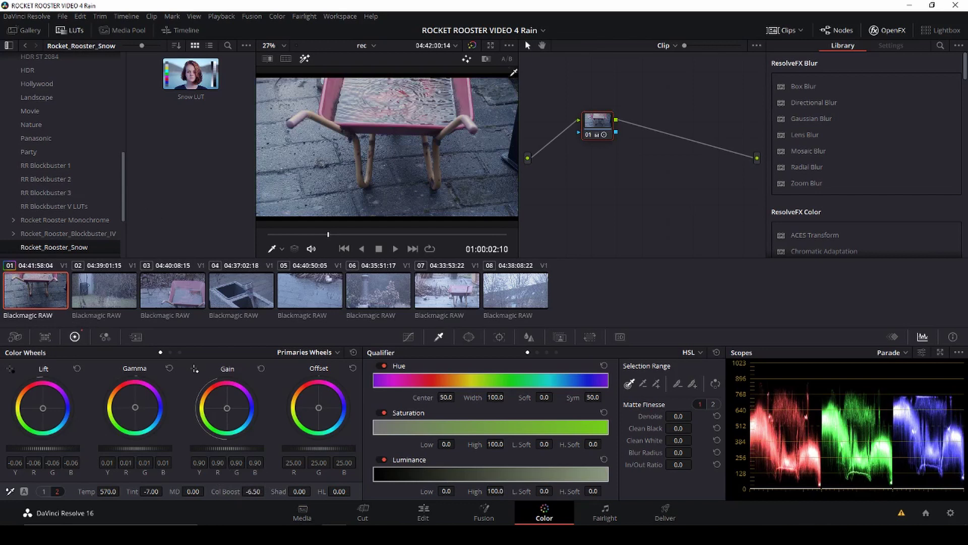
Step: Set the first clip's saturation to 66.60
click(45, 491)
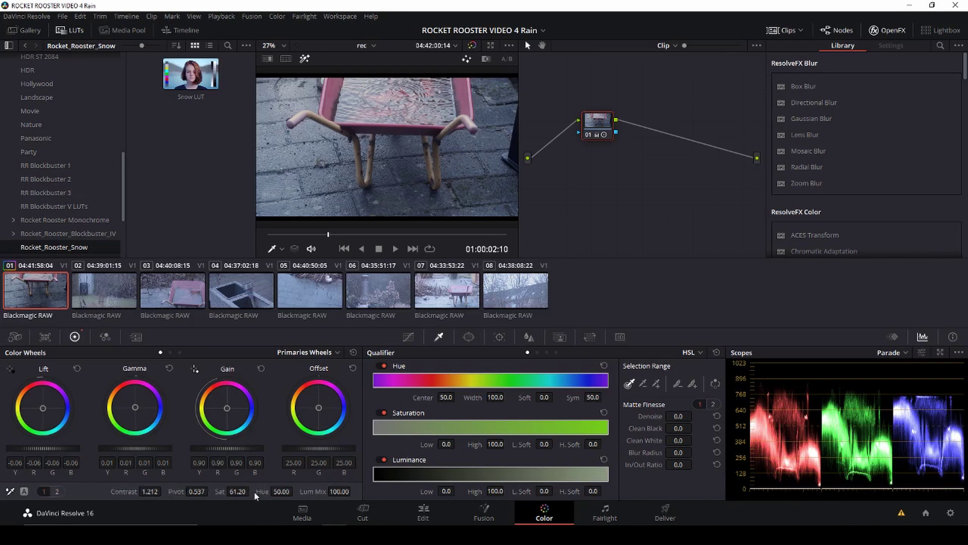
drag(237, 492, 252, 491)
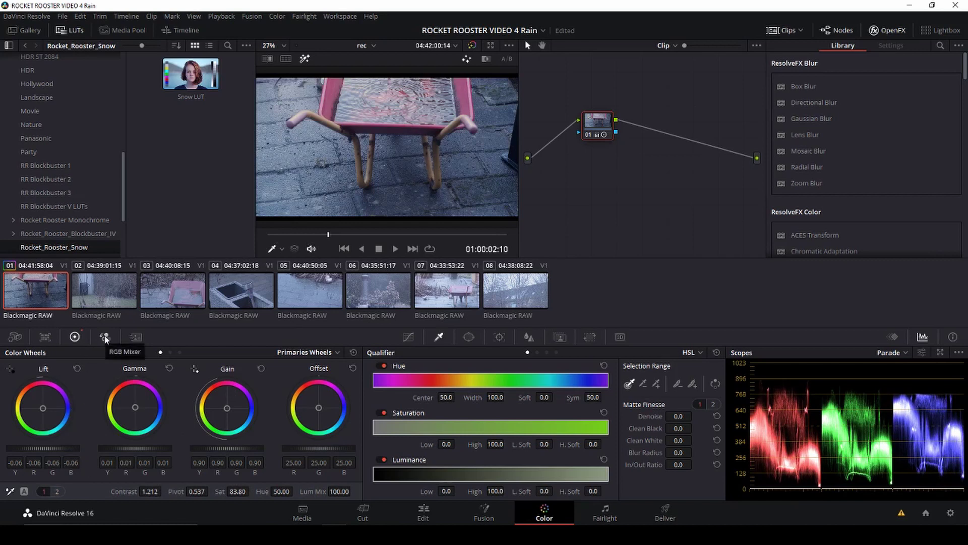
drag(237, 491, 224, 491)
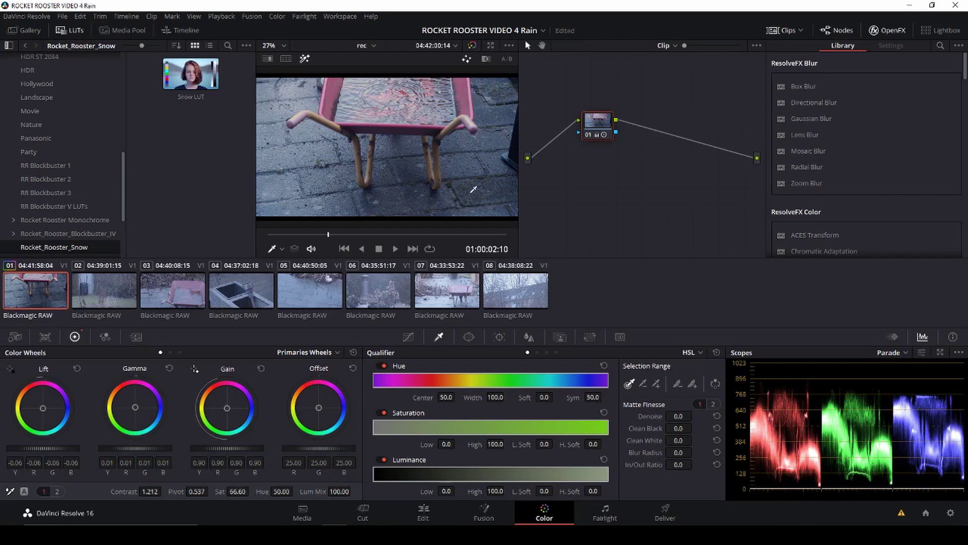
Step: Add serial node 02 and qualify the pink wheelbarrow (Hue 21.5), checking the matte with Highlight
key(alt+s)
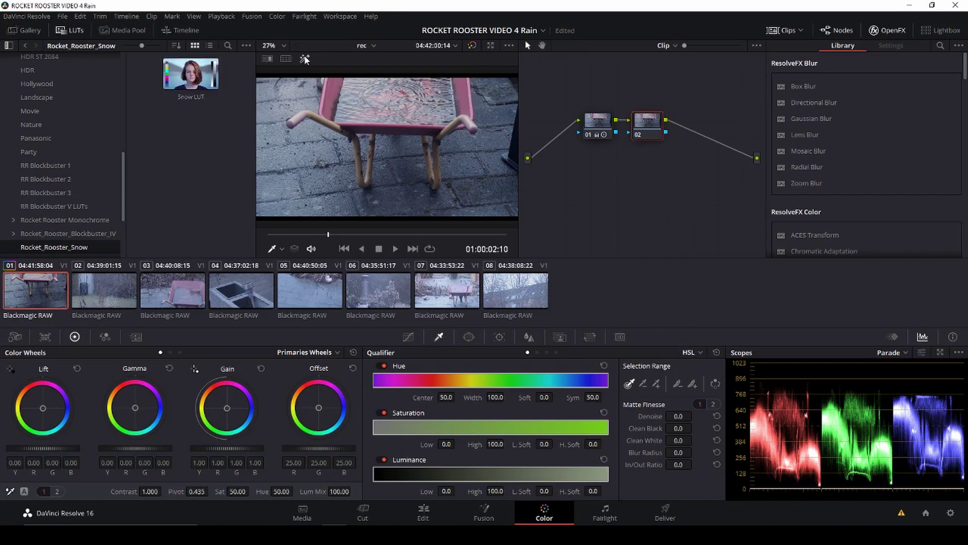
click(468, 90)
drag(469, 89, 456, 88)
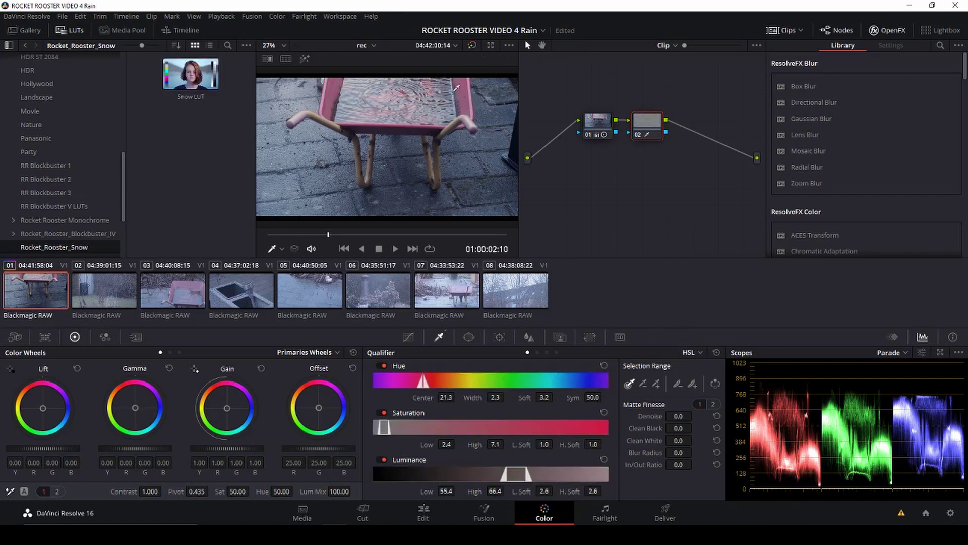
click(304, 59)
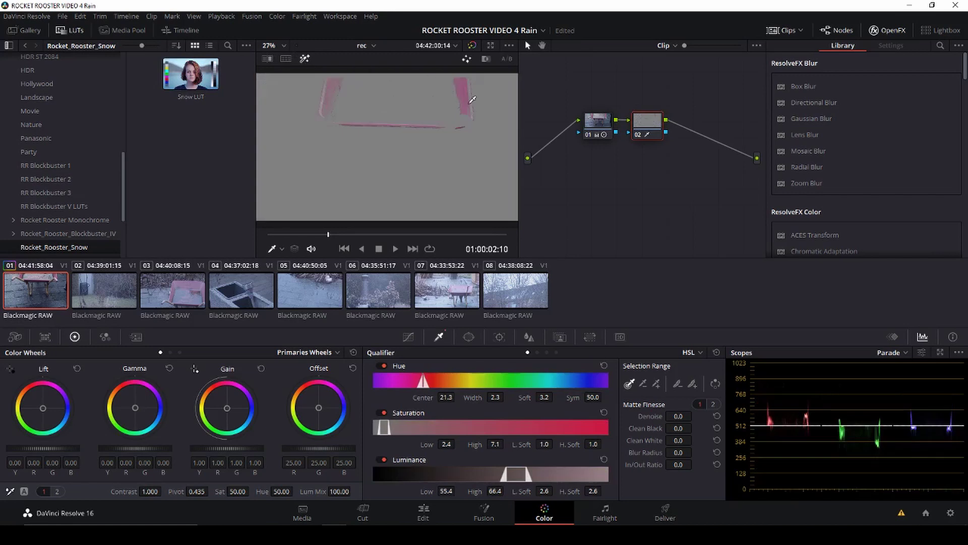
drag(465, 96, 467, 106)
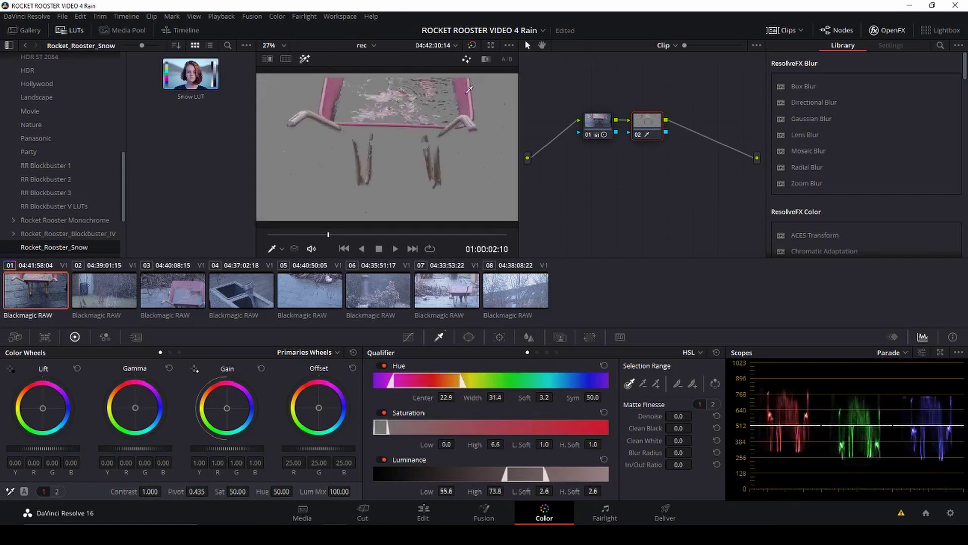
drag(337, 99, 329, 95)
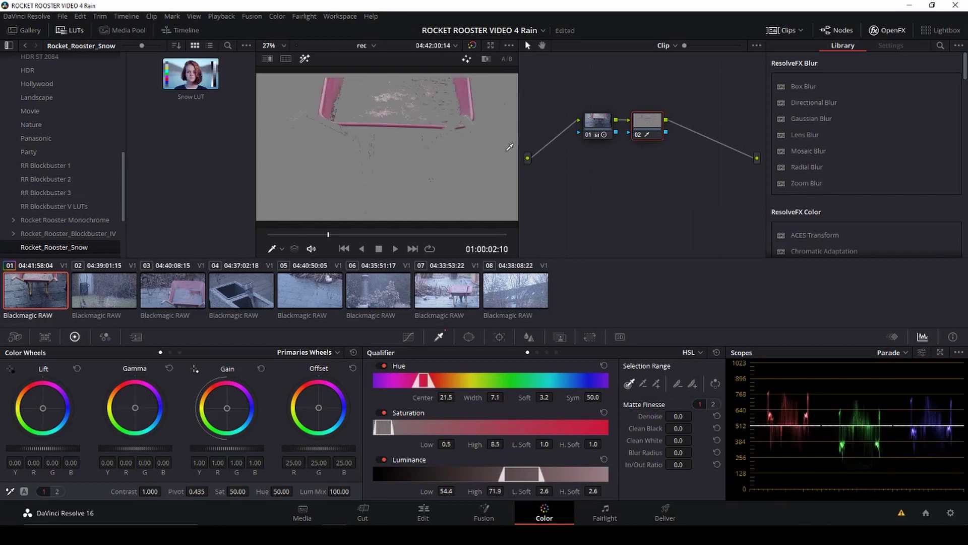
click(304, 59)
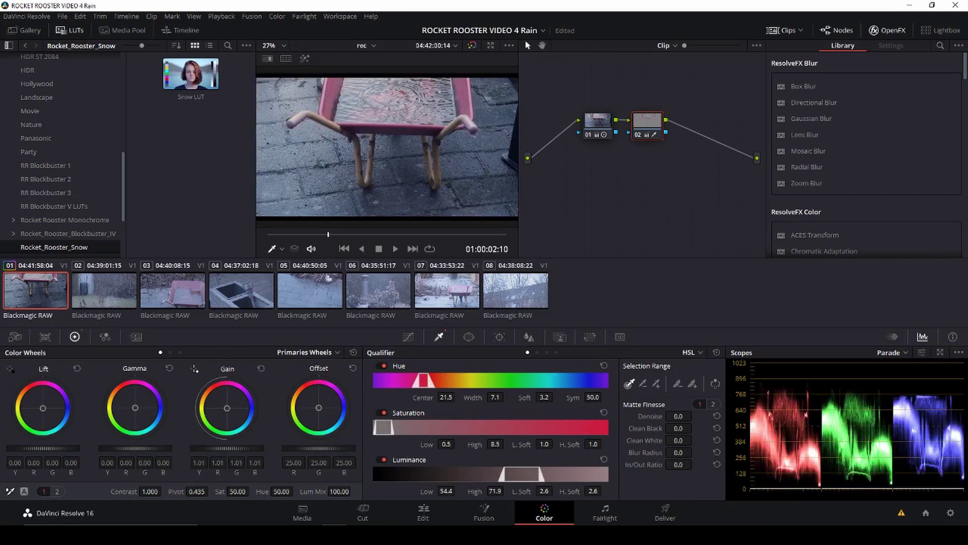
Step: On node 02 set Gain to 1.15 pushed toward red (1.31), Lift -0.07 and Gamma 0.02
drag(221, 448, 242, 449)
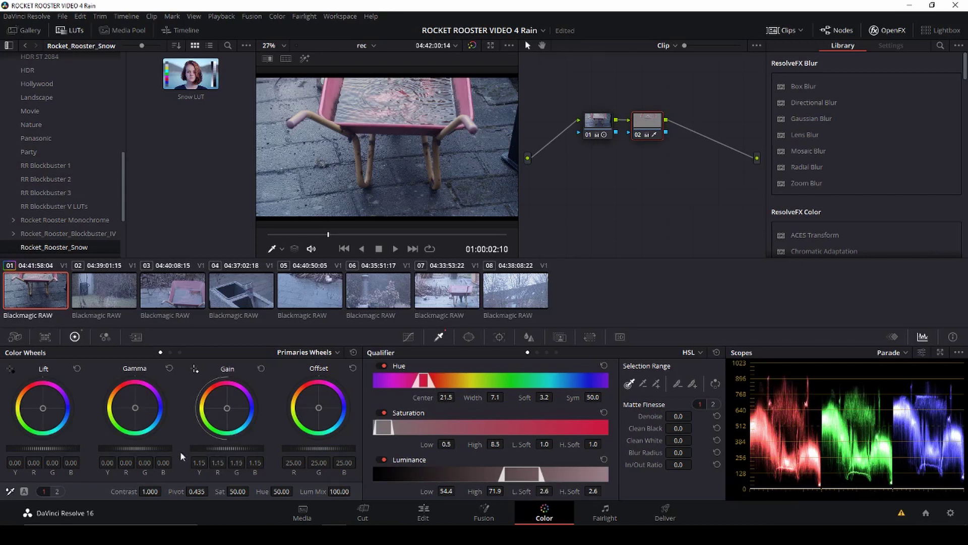
drag(69, 445, 46, 446)
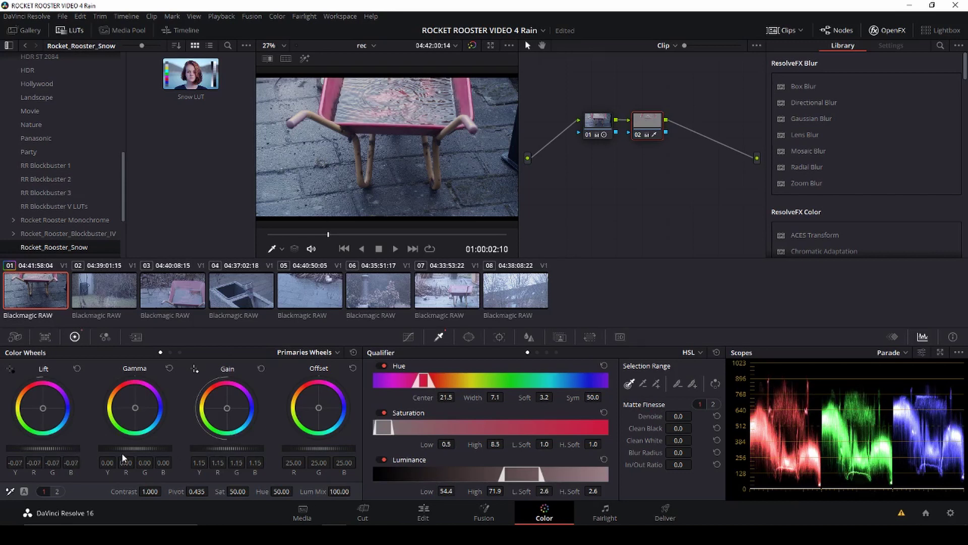
drag(124, 449, 132, 450)
drag(229, 410, 225, 406)
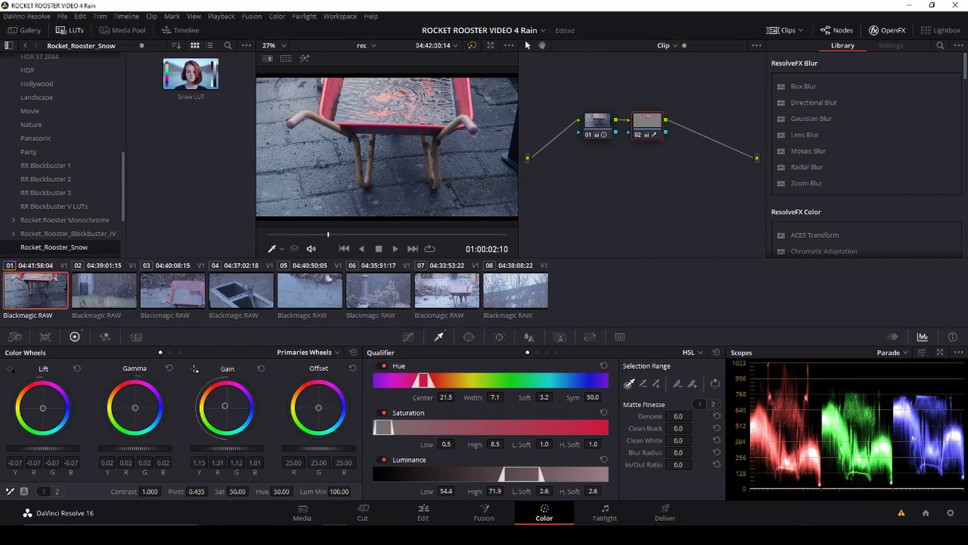
Step: Lower the wheelbarrow's saturation to 34.40, re-enable the node and play back to review
drag(237, 491, 222, 491)
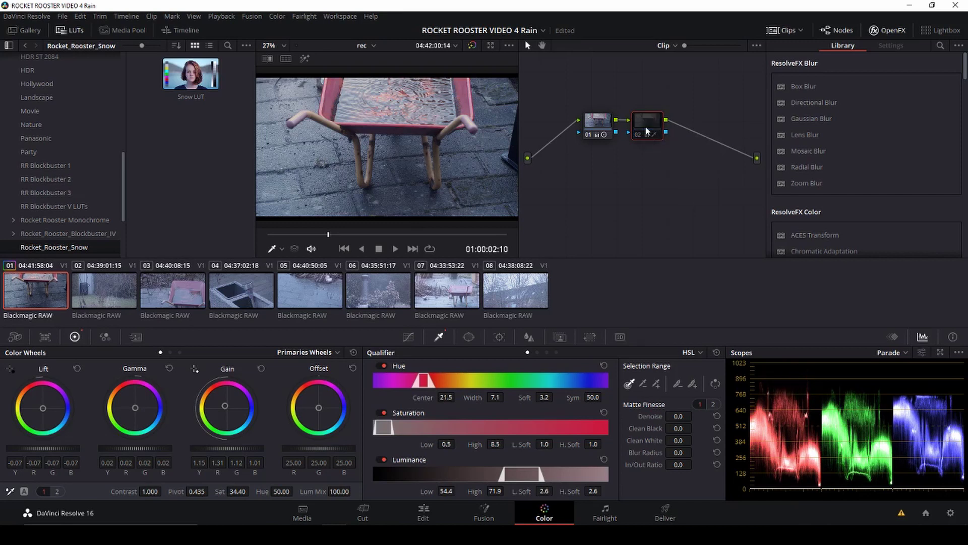
key(ctrl+d)
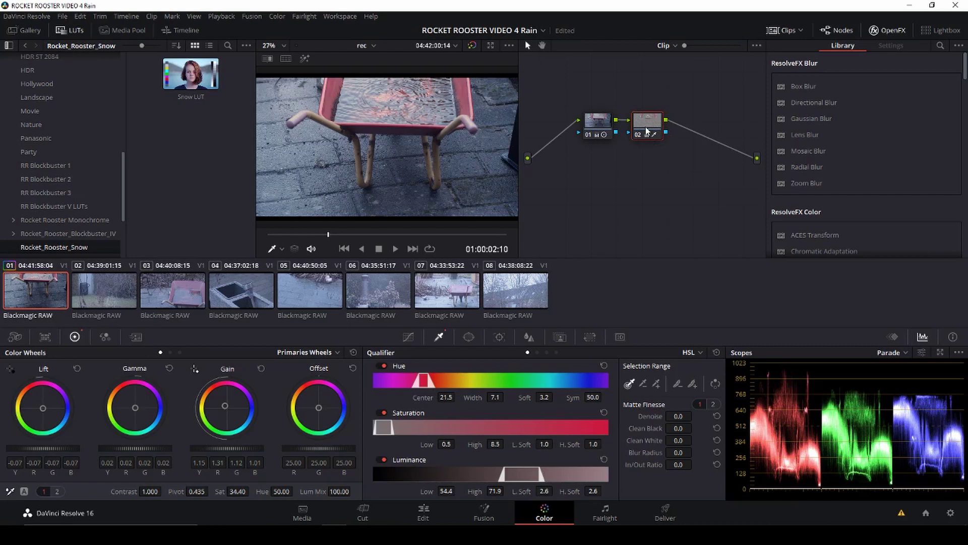
key(space)
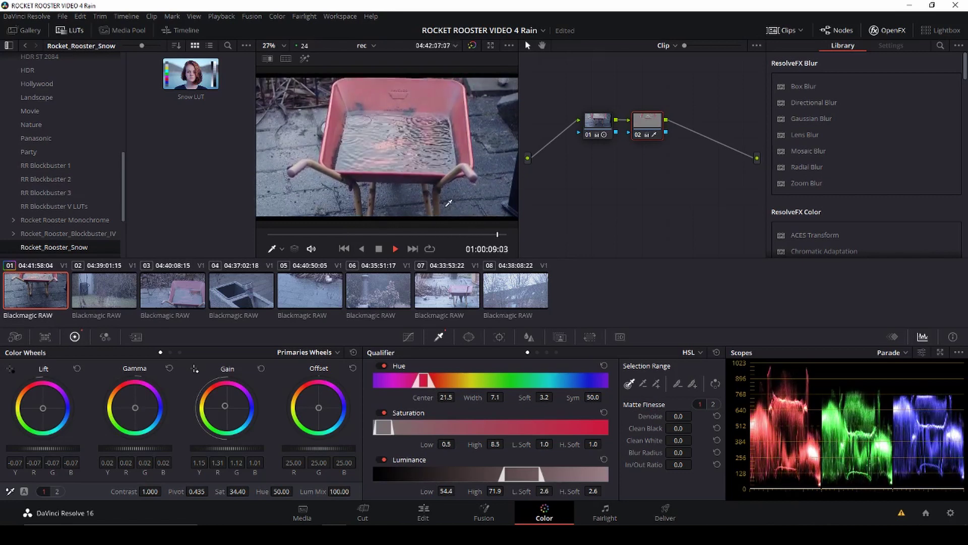
Step: Stop playback and carry the previous clip's grade onto each of clips 02, 03, 04, 05, 06 and 07
key(space)
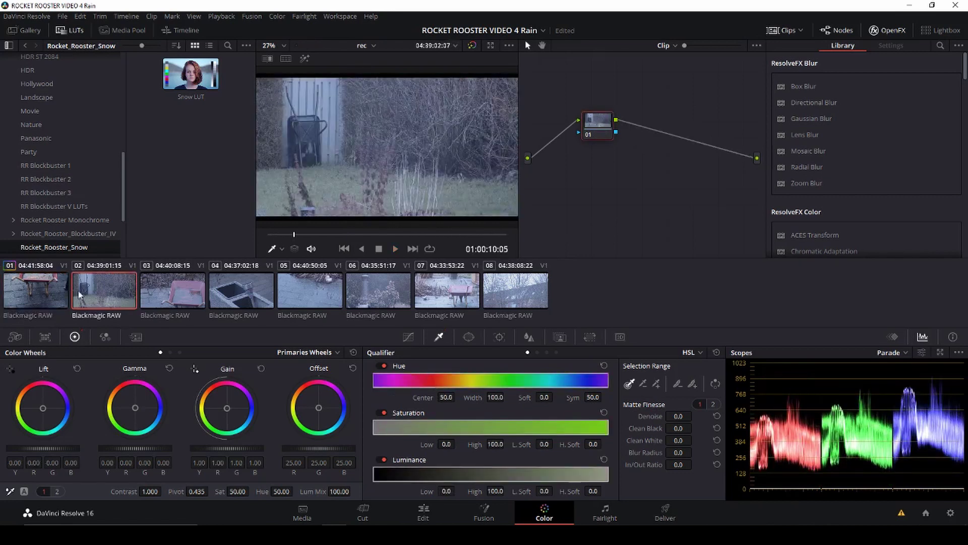
middle_click(35, 286)
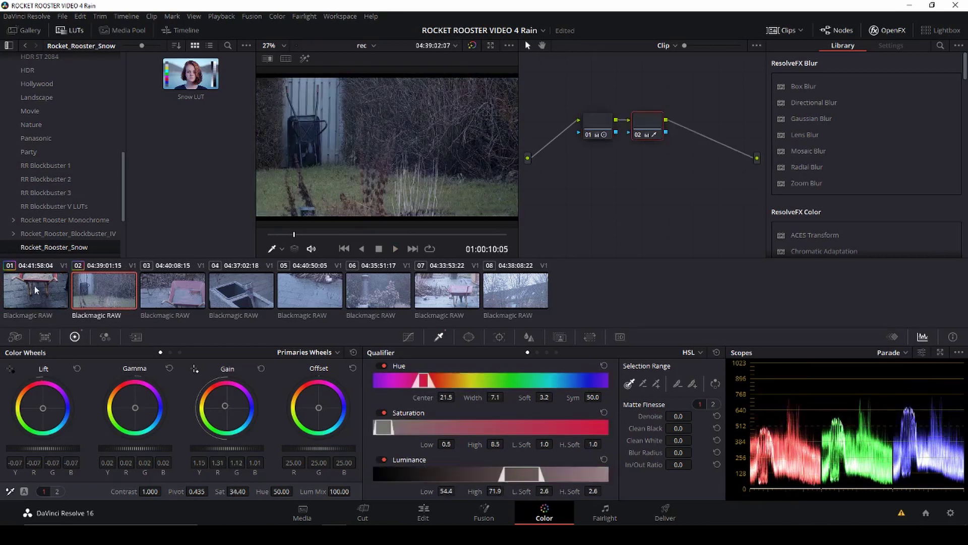
click(154, 283)
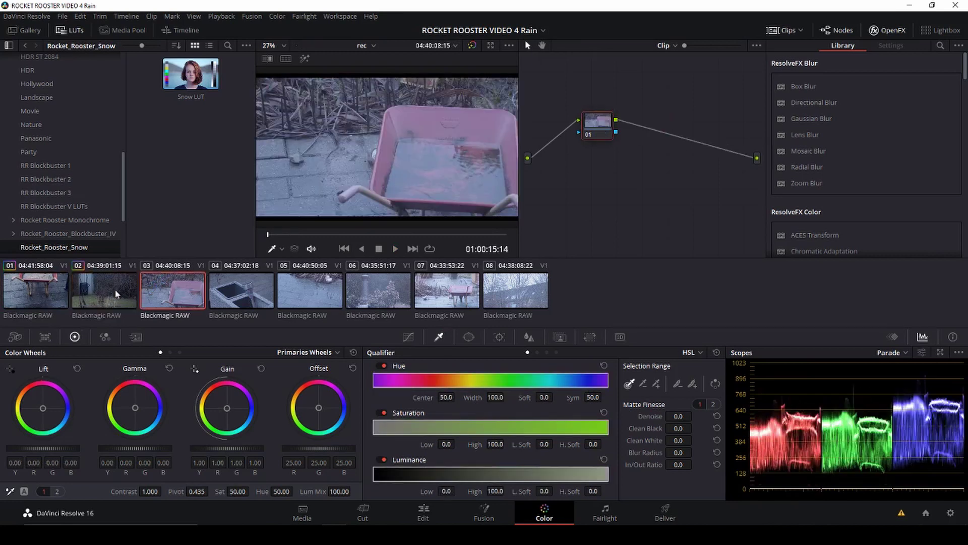
middle_click(114, 290)
click(220, 289)
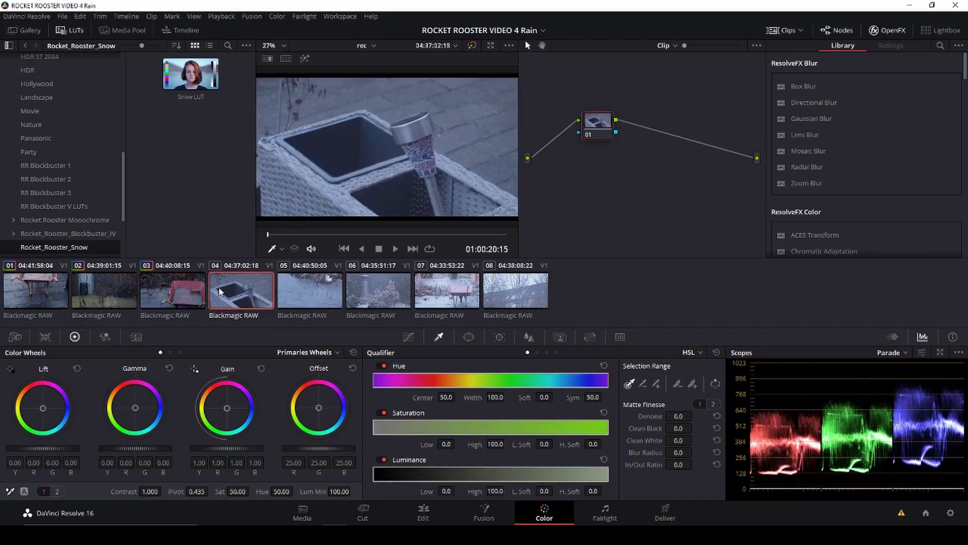
middle_click(169, 290)
click(305, 287)
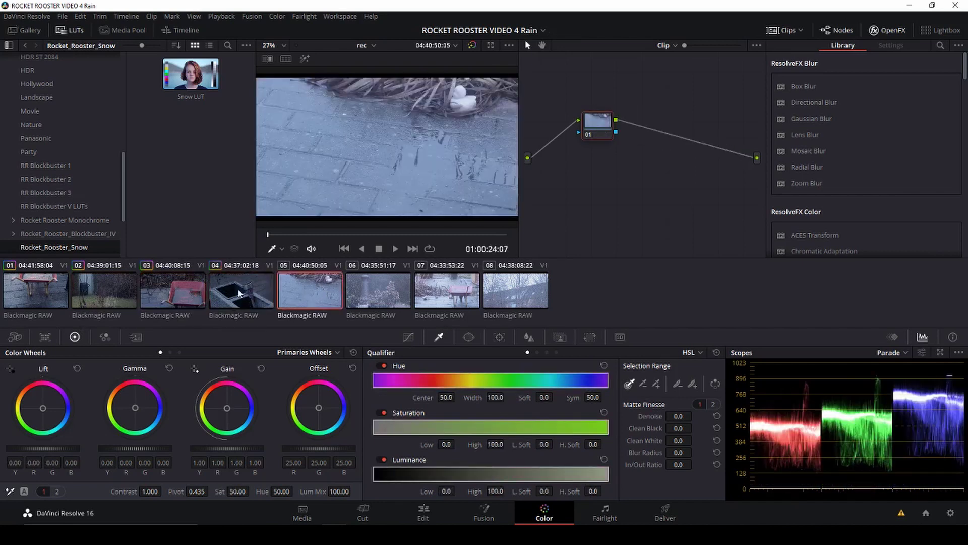
middle_click(238, 288)
click(388, 289)
middle_click(311, 289)
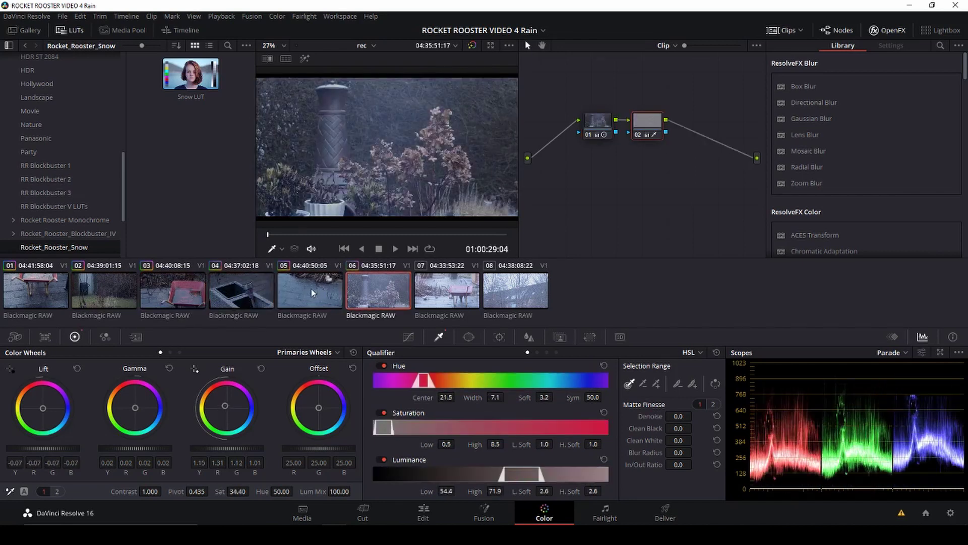
click(432, 295)
middle_click(367, 294)
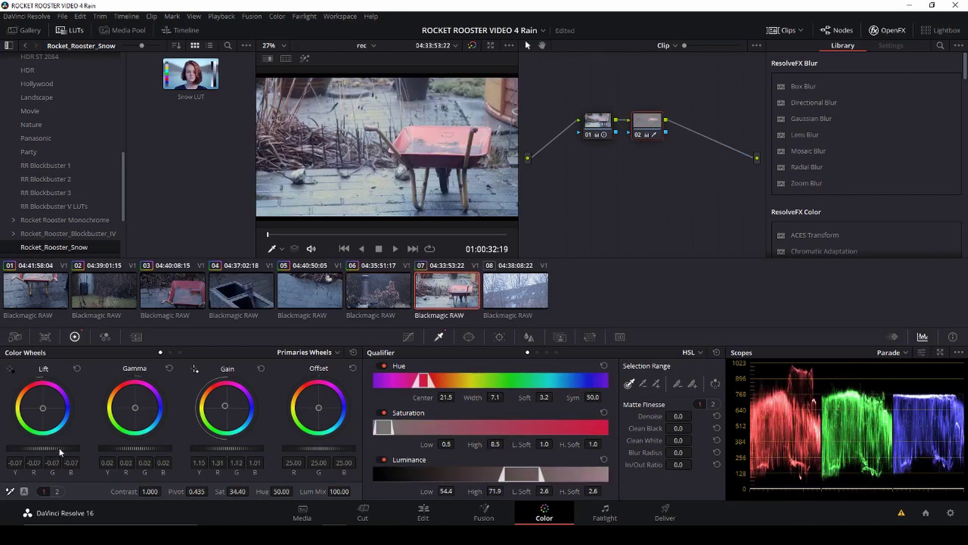
Step: Lower clip 07's lift and gain, and set contrast to 0.772 and saturation to 29.20
mouse_move(50, 448)
mouse_down()
mouse_move(30, 448)
mouse_move(39, 448)
mouse_up()
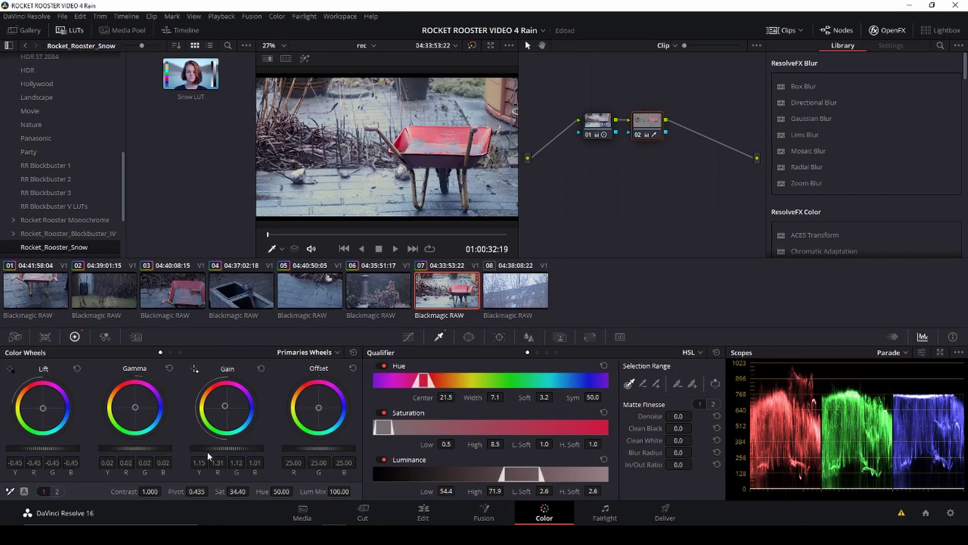
drag(229, 448, 223, 448)
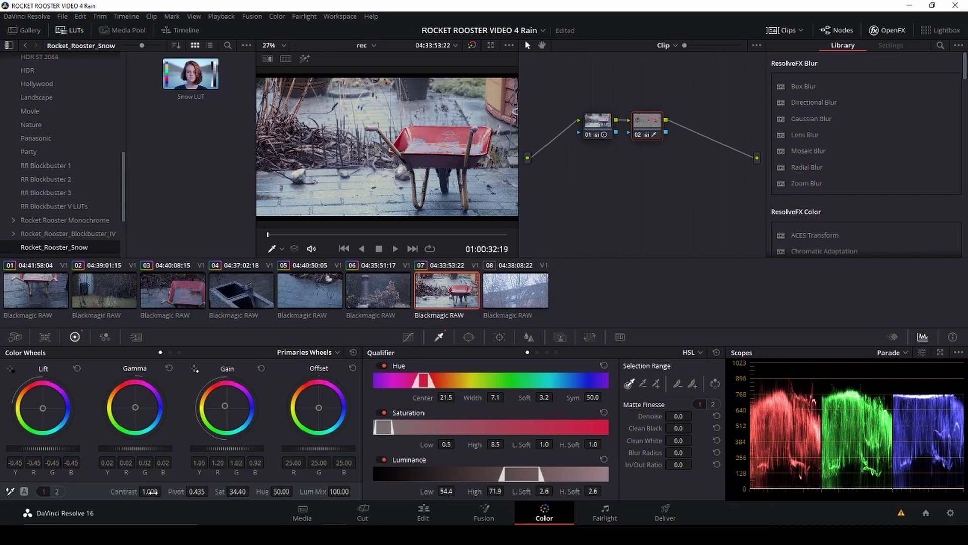
drag(151, 492, 129, 492)
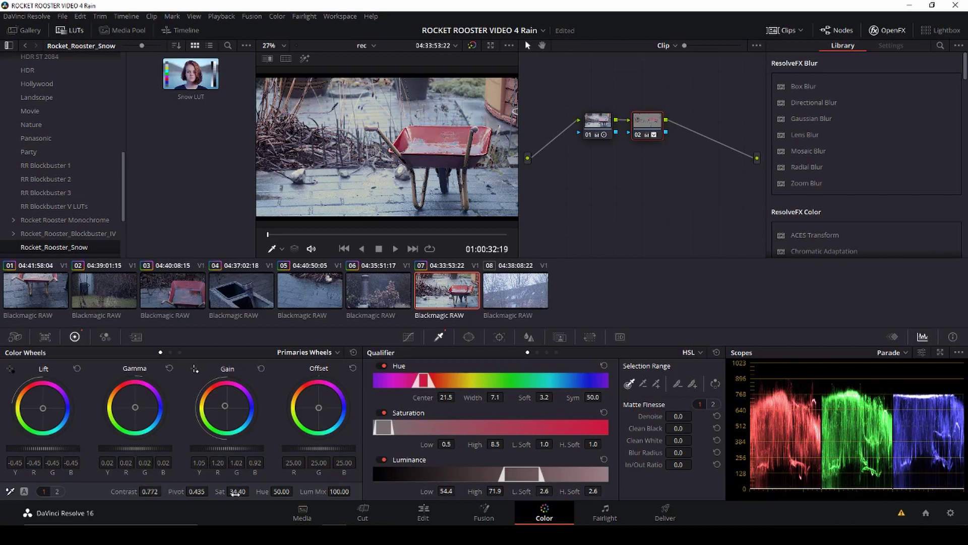
drag(238, 492, 252, 490)
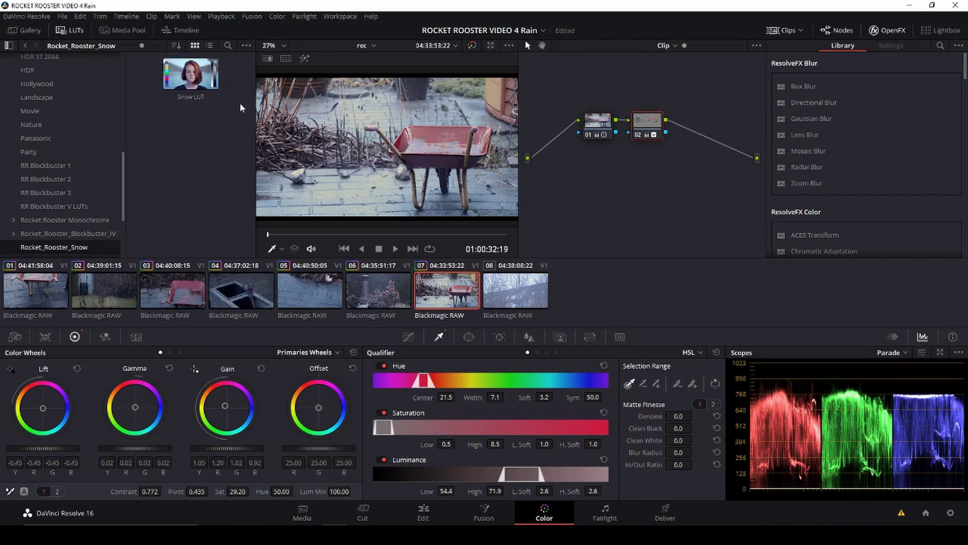
Step: Resample the wheelbarrow qualifier to Hue 16.9, width 24.2 using Highlight, then select clip 08
click(304, 58)
drag(444, 135, 446, 141)
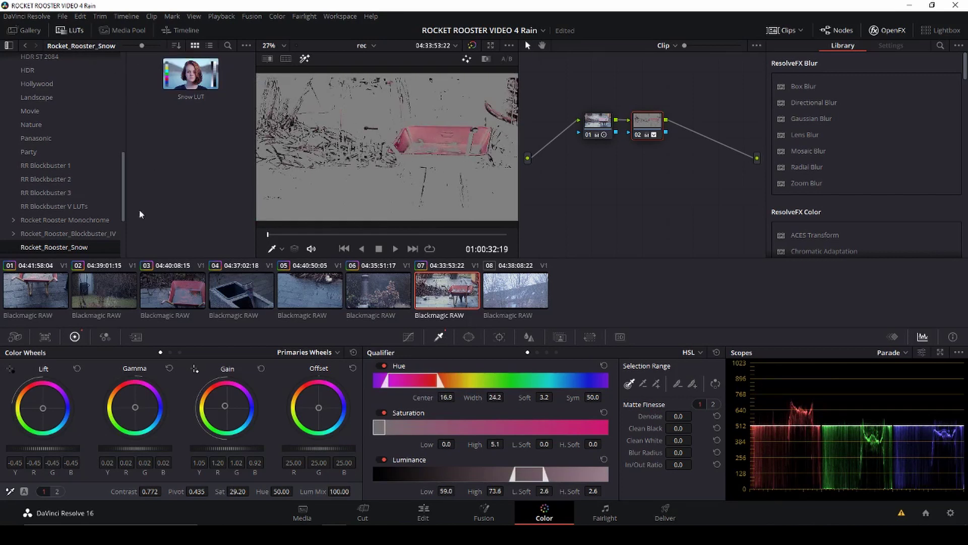
click(304, 59)
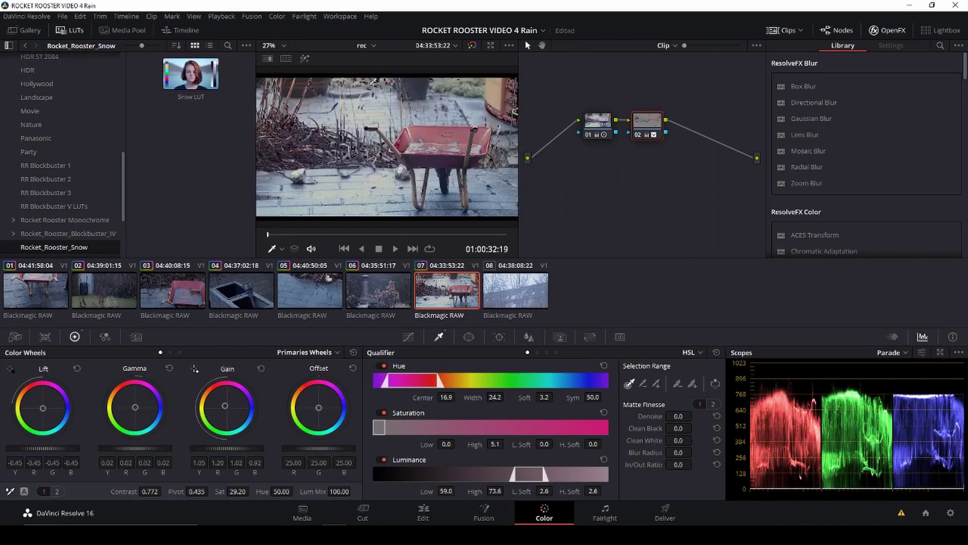
click(504, 289)
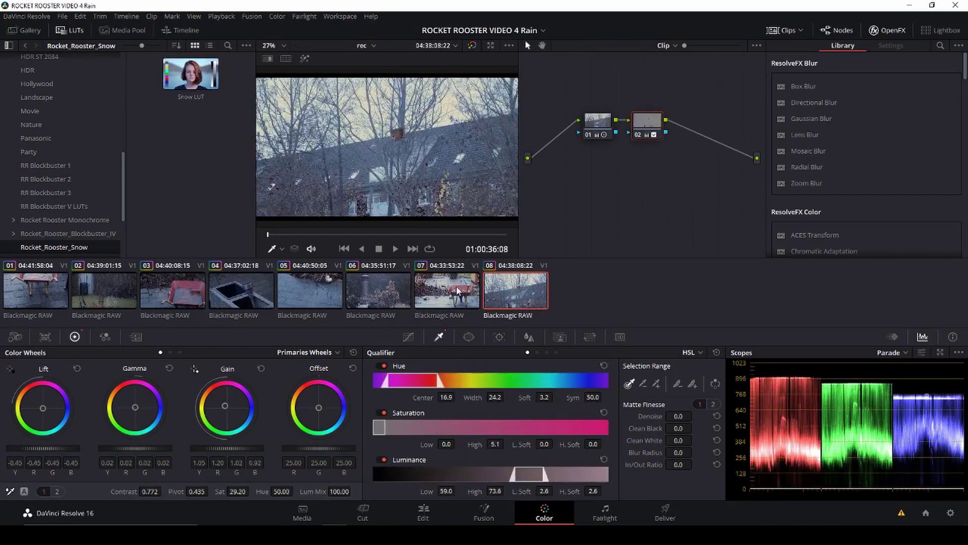
Step: Play clip 08, reset node 02's grade to neutral, and raise saturation to 69.40
key(space)
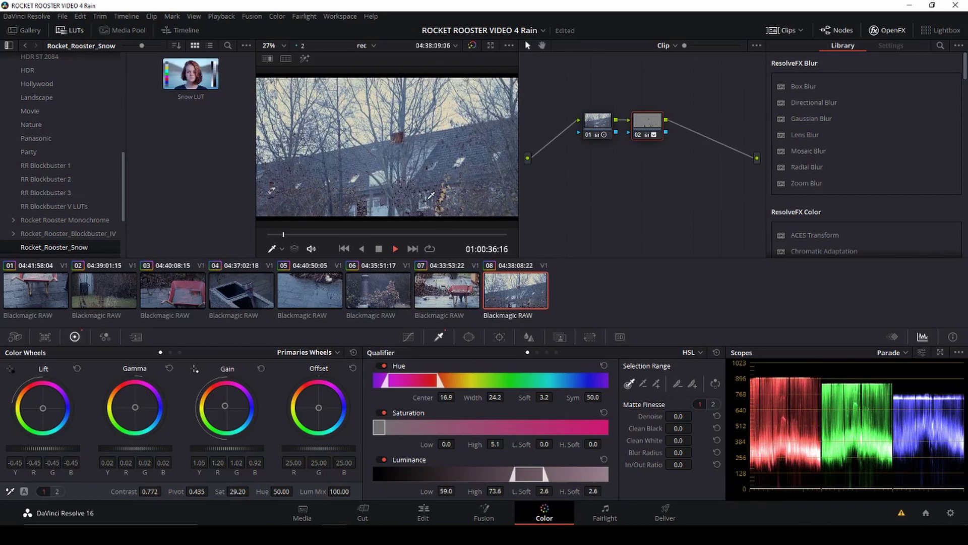
right_click(654, 126)
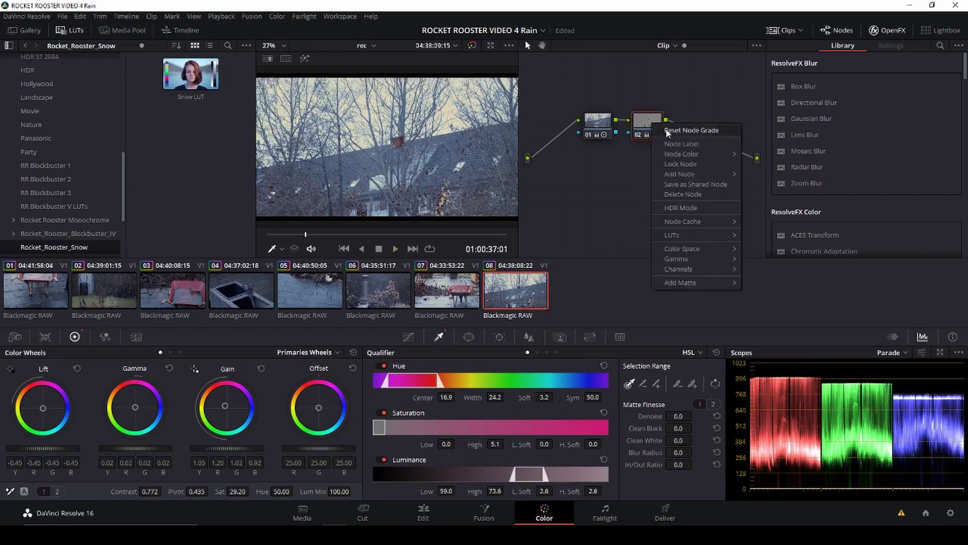
click(665, 145)
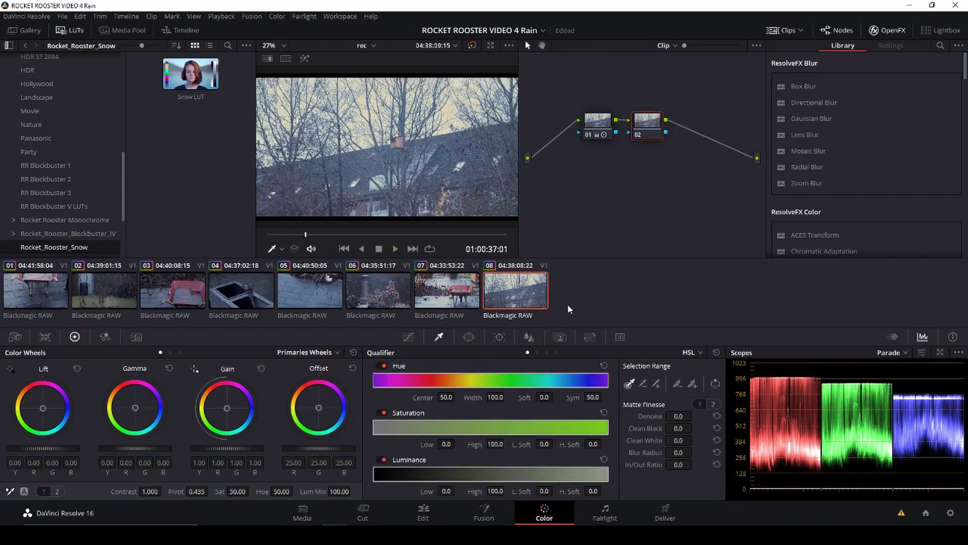
drag(237, 491, 256, 491)
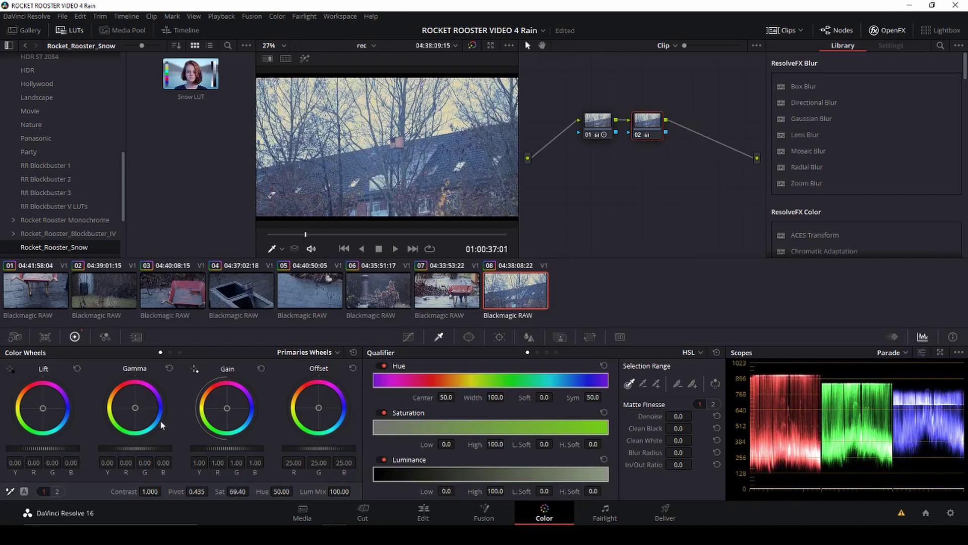
Step: Cool clip 08 to temperature -310, colour boost -21.50 and saturation 85.60
click(61, 492)
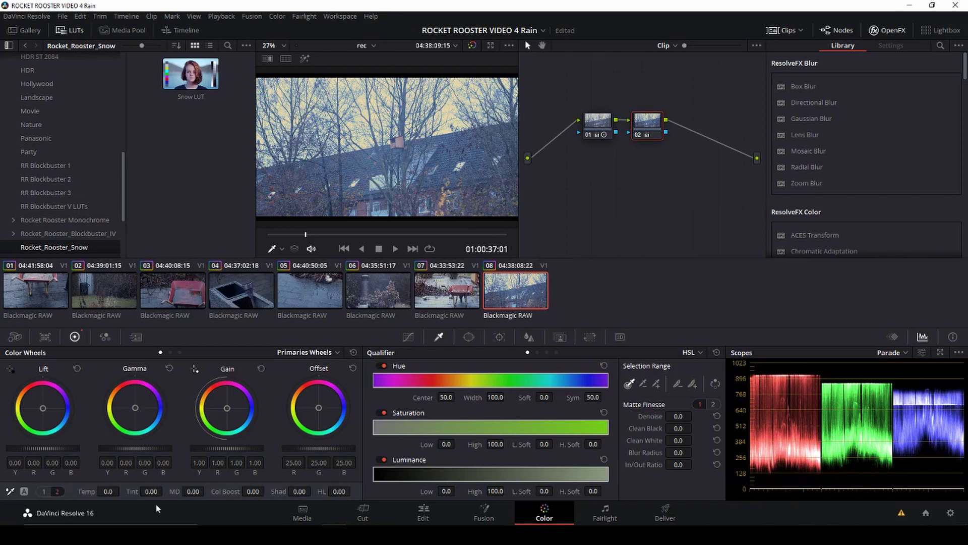
drag(109, 491, 165, 490)
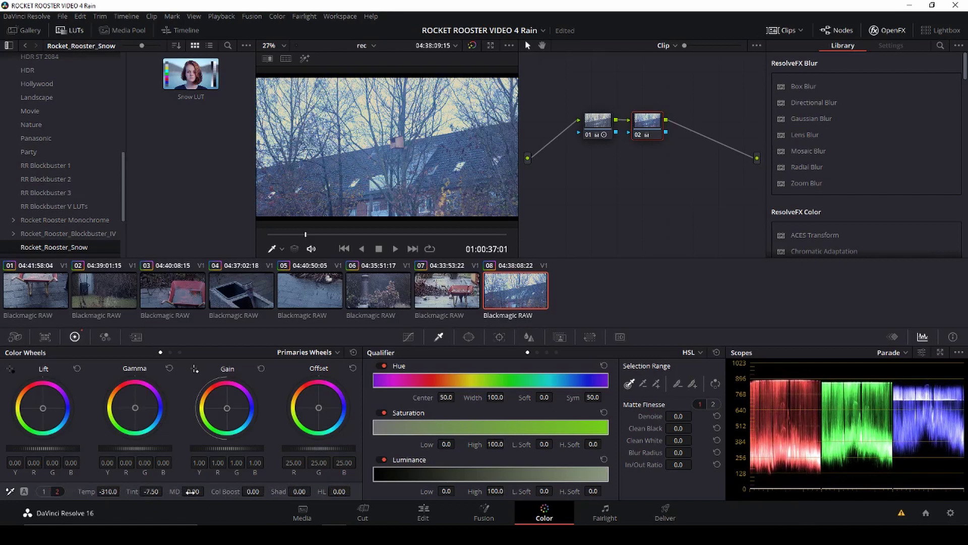
drag(266, 490, 224, 503)
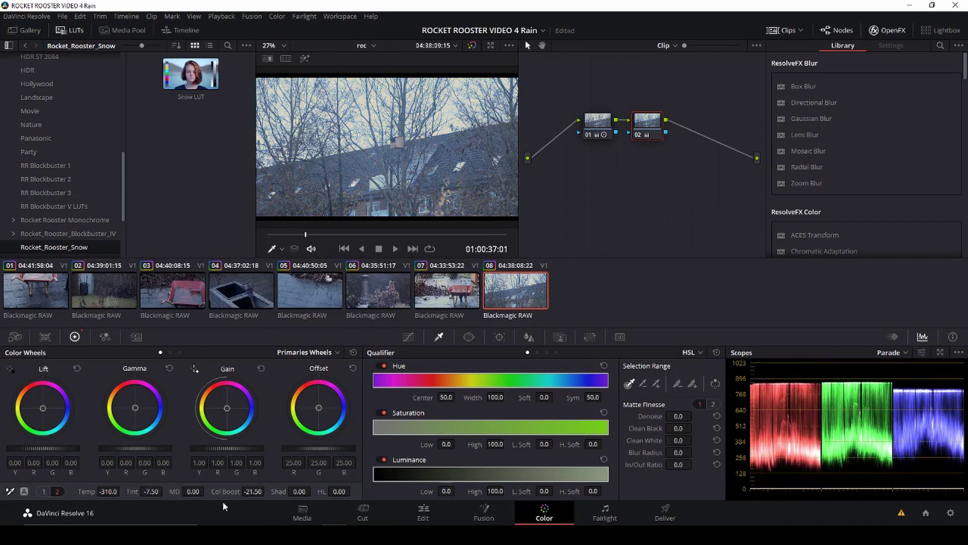
click(44, 492)
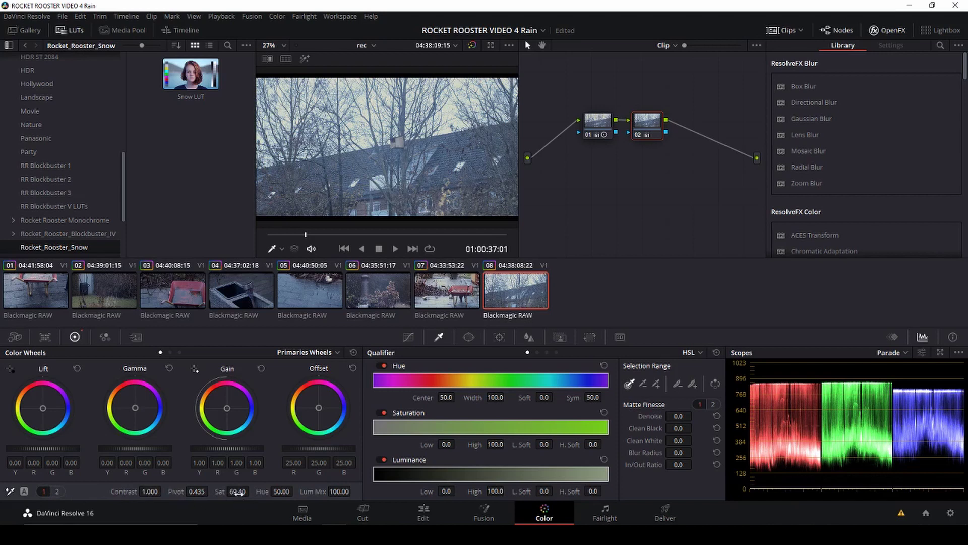
drag(251, 490, 251, 490)
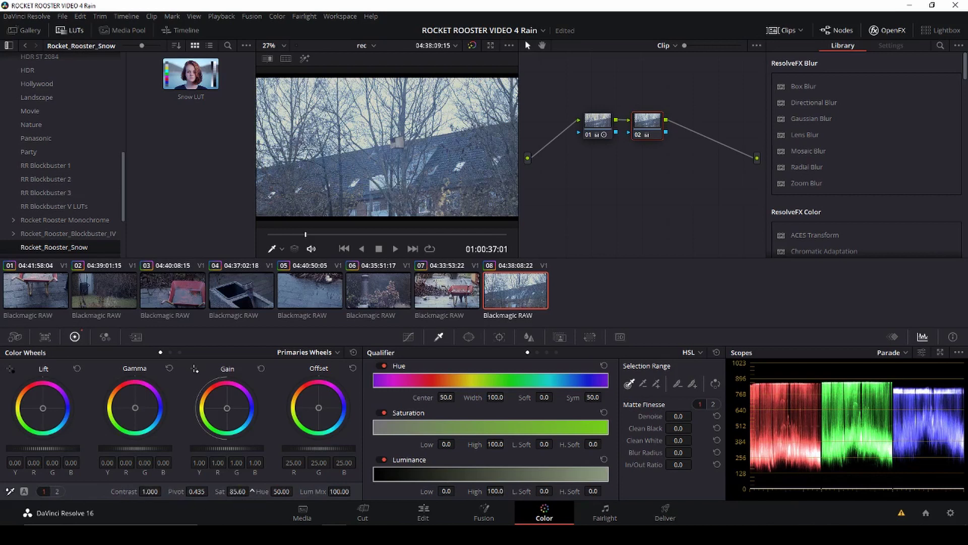
click(442, 297)
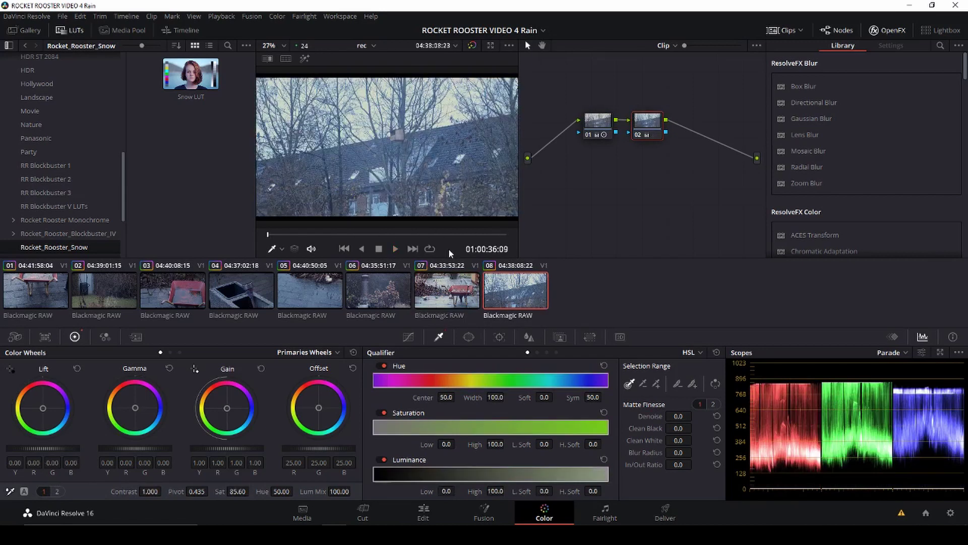
Step: Play back clips 06, 03 and 01 to check their grades, then switch to the Edit page
click(363, 293)
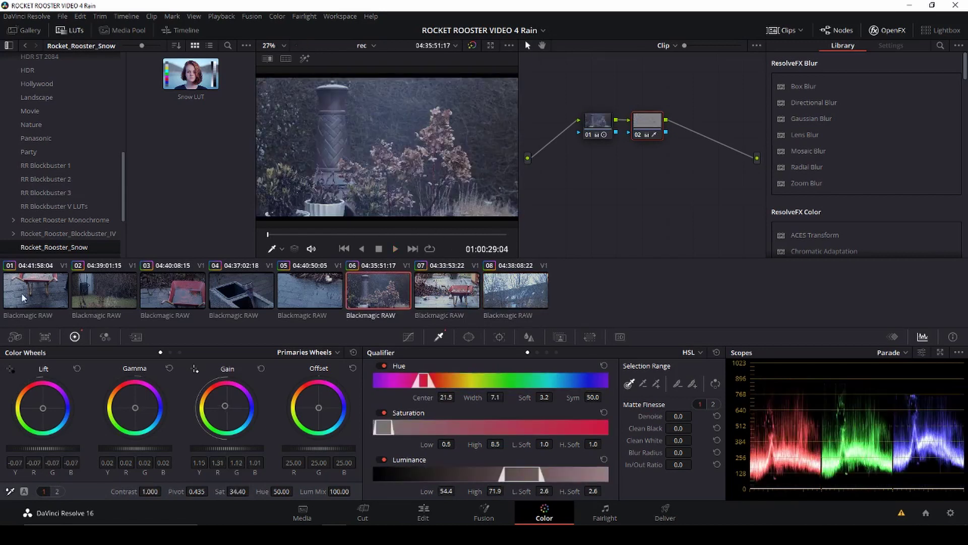
click(39, 290)
click(195, 291)
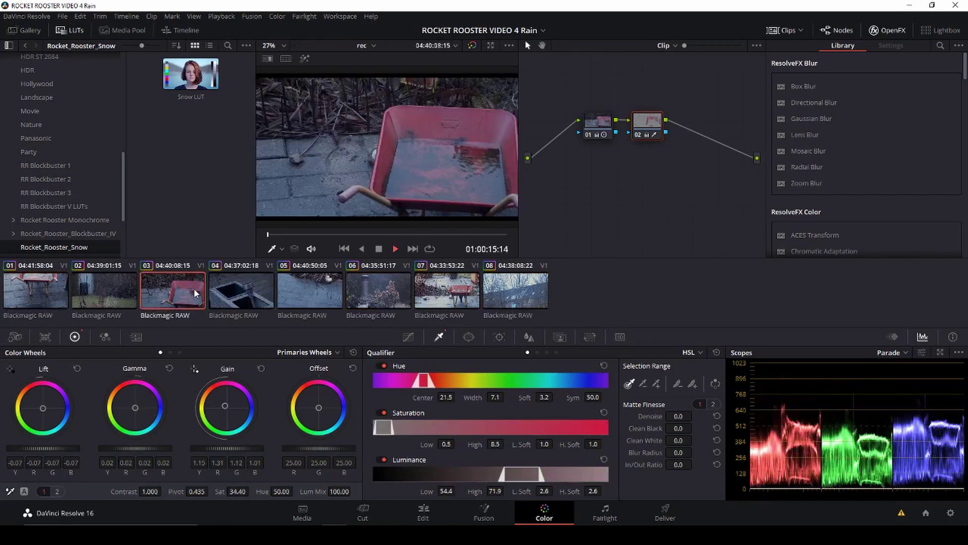
key(space)
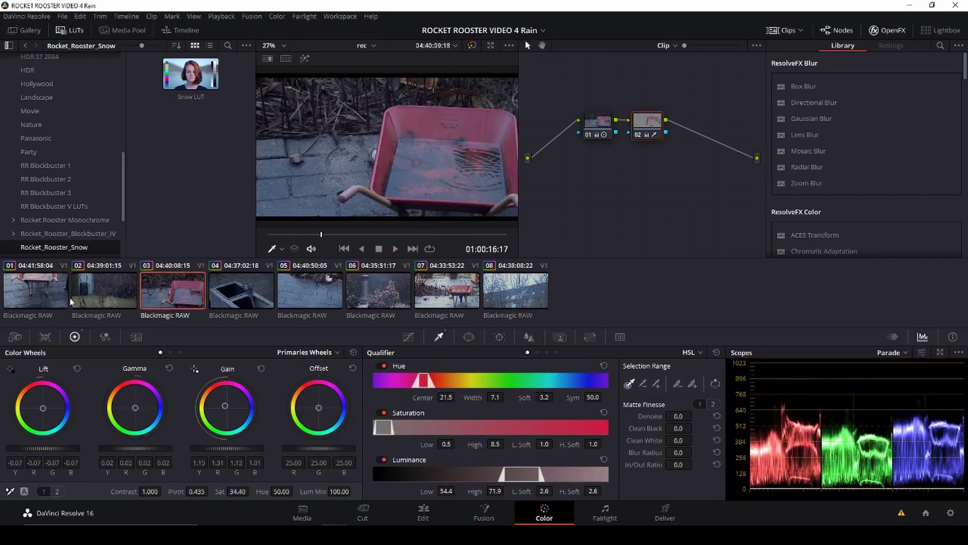
click(50, 295)
key(space)
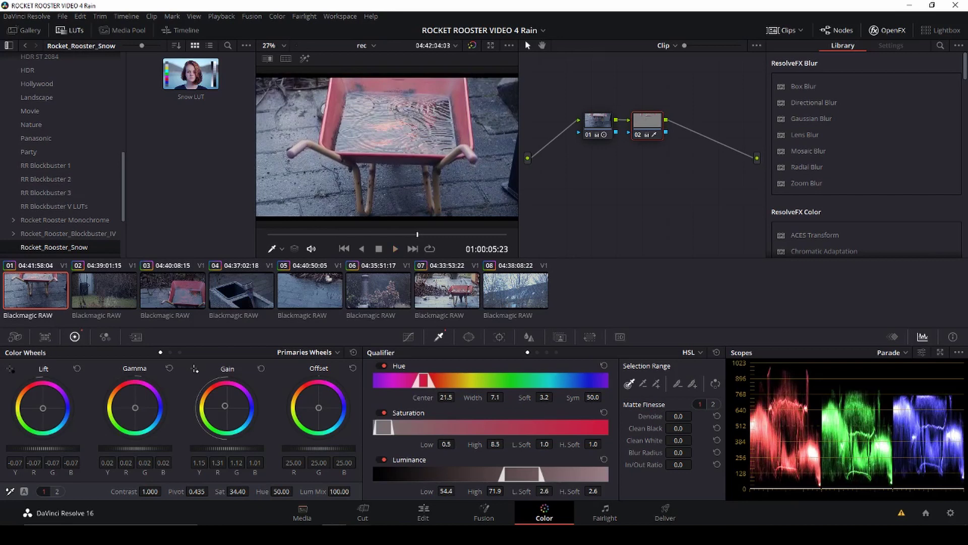
click(426, 510)
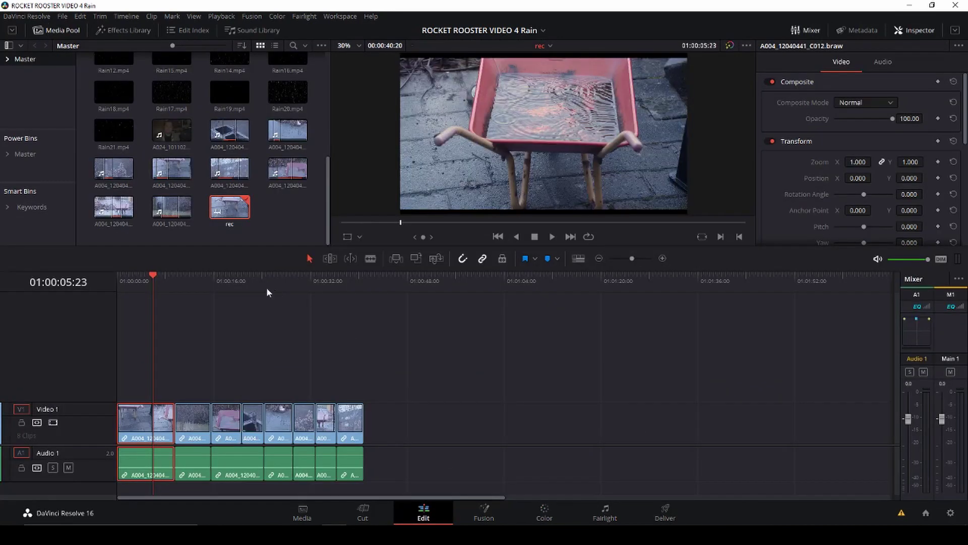
Step: Return the playhead to 01:00:00:00 and load Rain1.mp4 into the Source viewer
drag(153, 275, 123, 277)
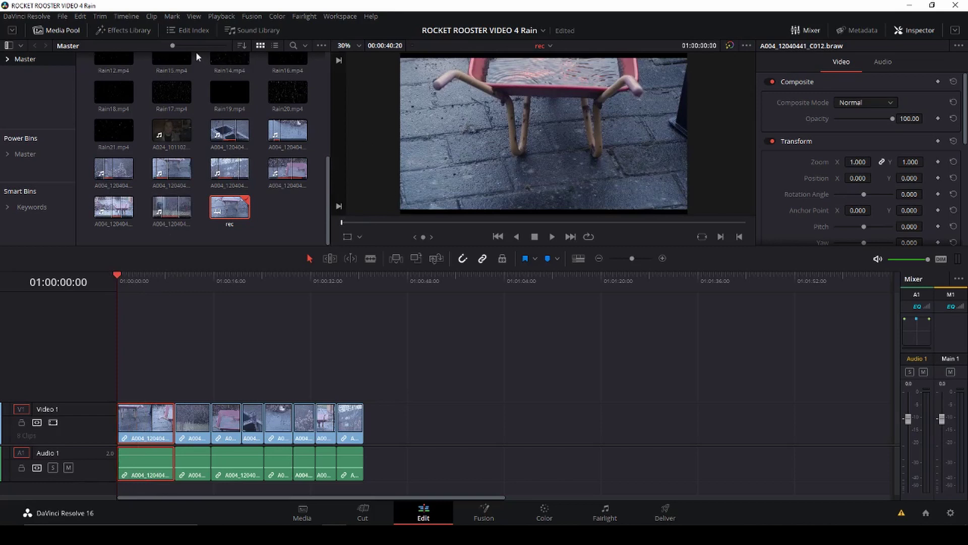
scroll(227, 151, up, 2)
scroll(237, 176, up, 3)
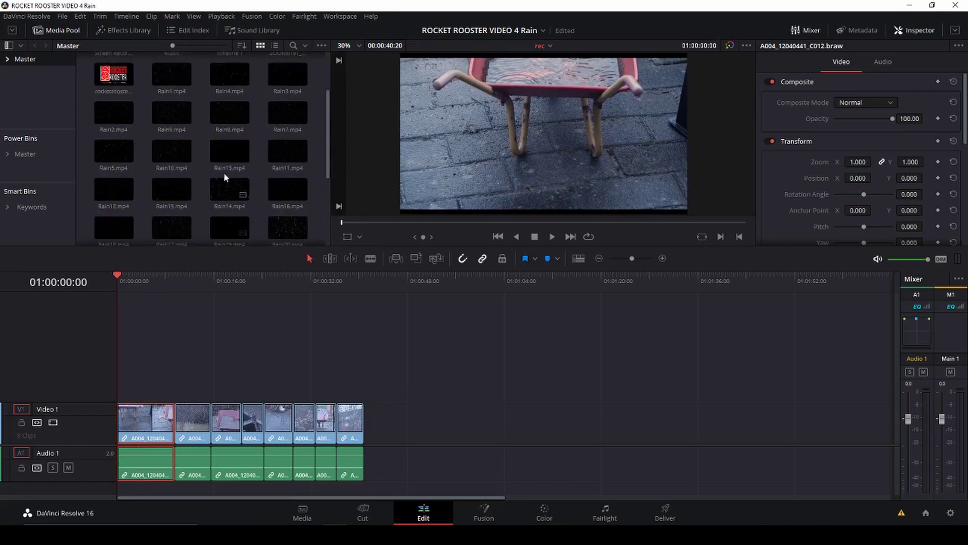
double_click(170, 78)
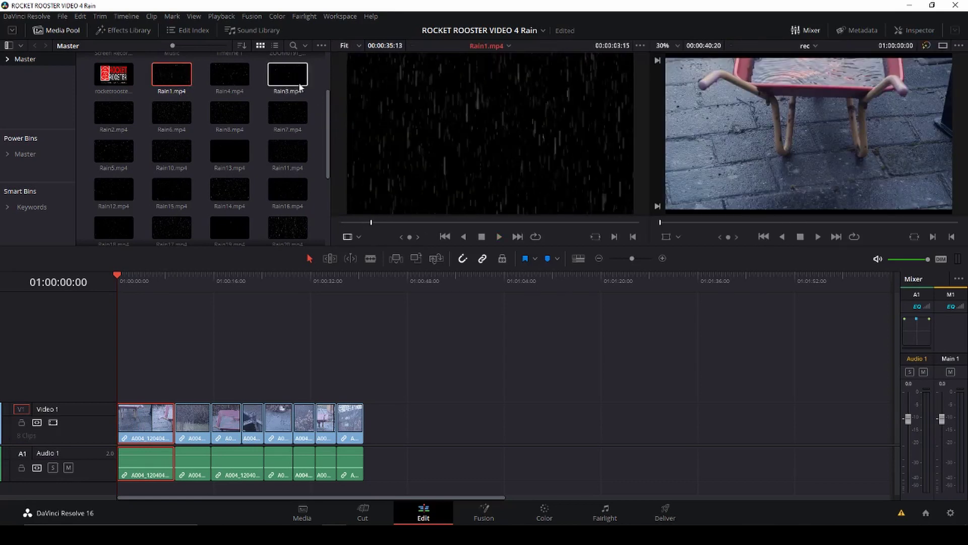
Step: Play the sequence, pick out the Rain13.mp4 overlay, and replay from near the start
click(120, 275)
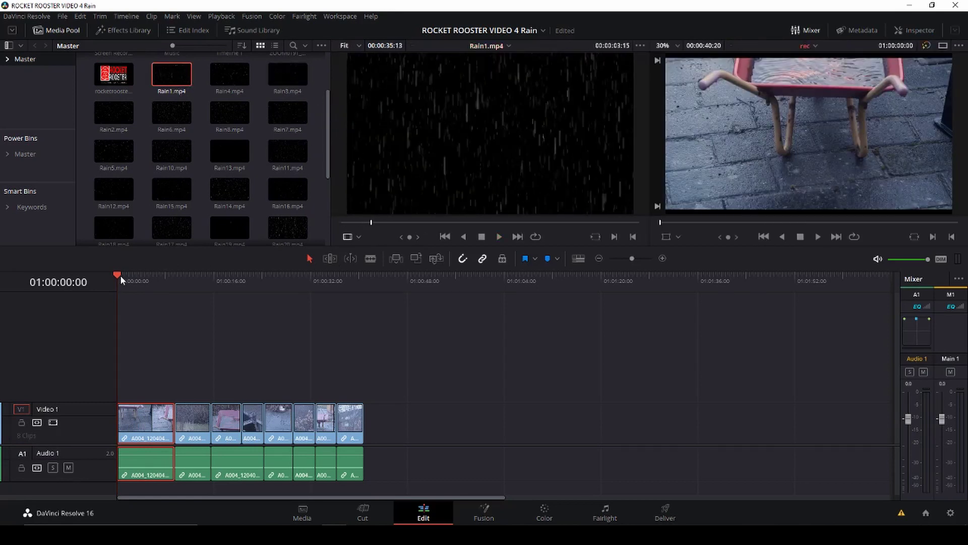
key(space)
key(space)
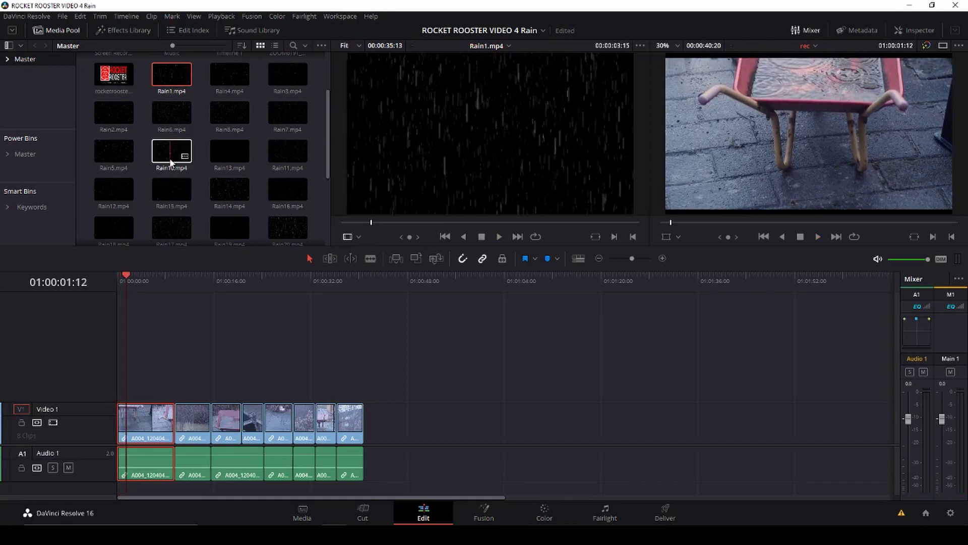
drag(233, 158, 115, 363)
key(space)
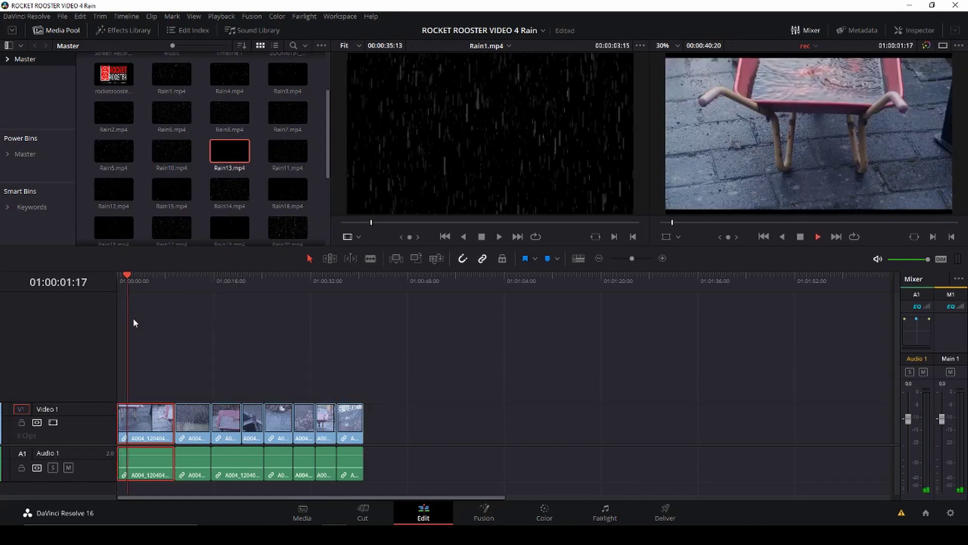
click(137, 279)
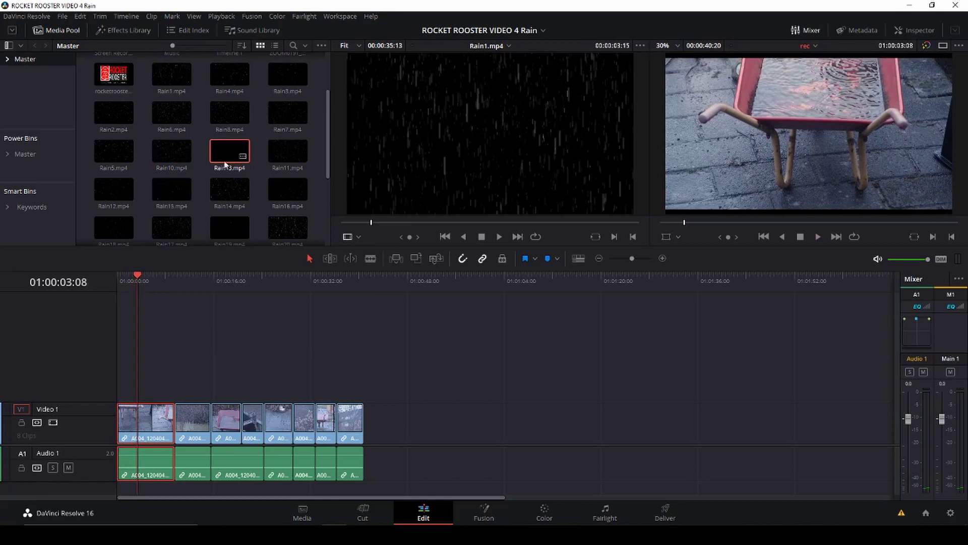
Step: Place Rain13.mp4 on a new Video 2 track aligned to the sequence start and play it
drag(225, 160, 173, 395)
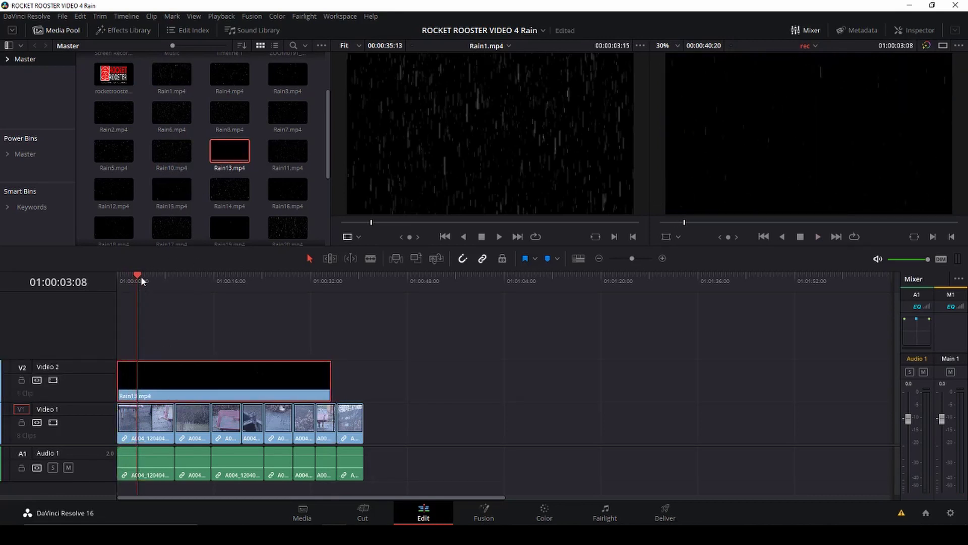
drag(137, 277, 119, 282)
key(space)
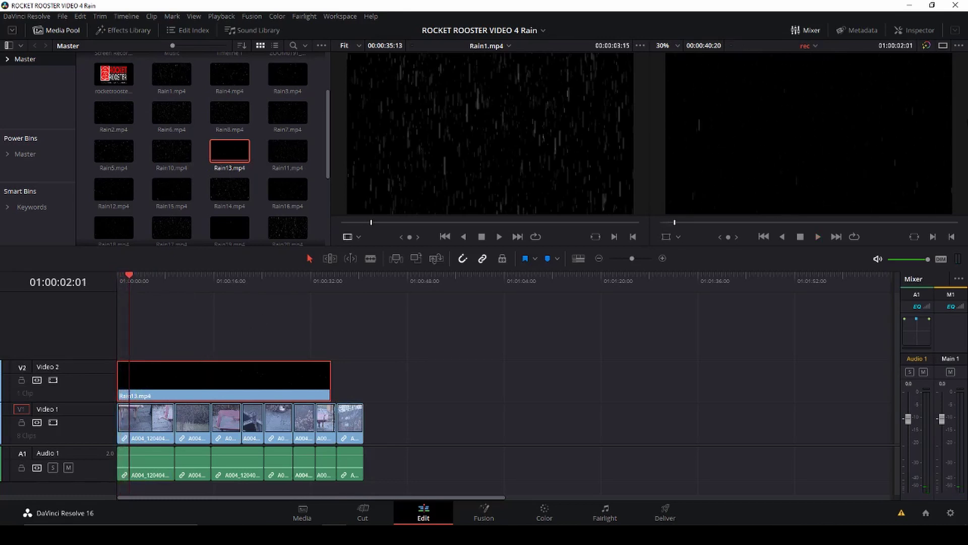
Step: Set Rain13's Composite Mode to Screen in the Inspector
click(923, 34)
click(891, 81)
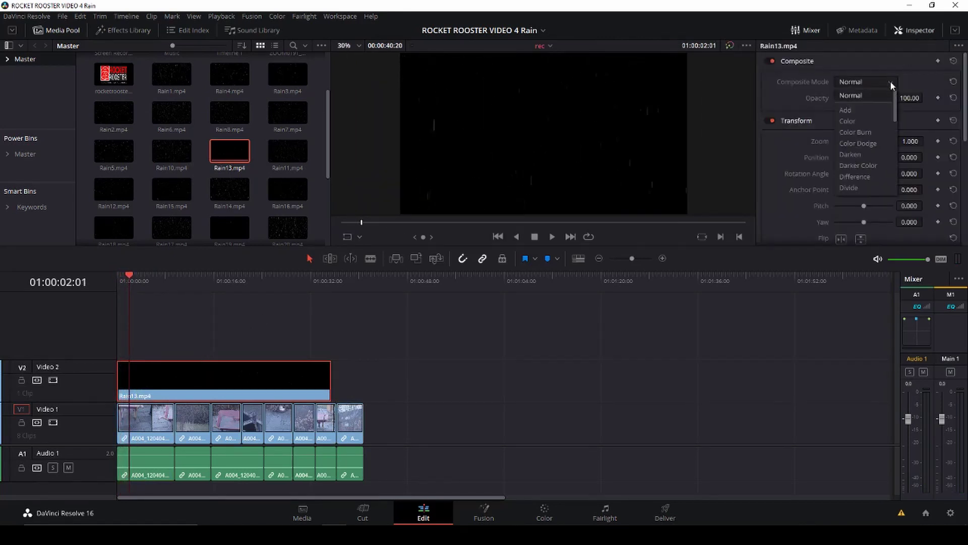
scroll(855, 146, down, 6)
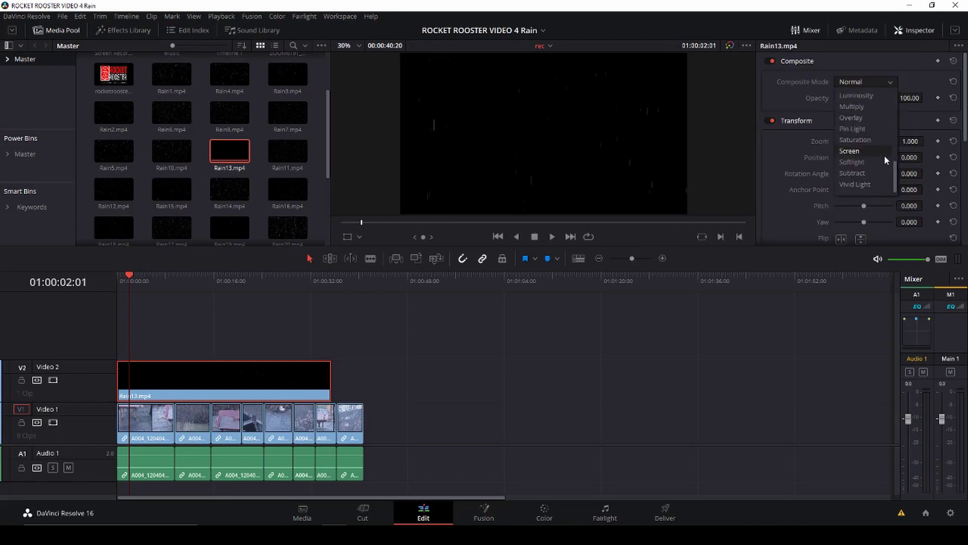
scroll(865, 162, up, 2)
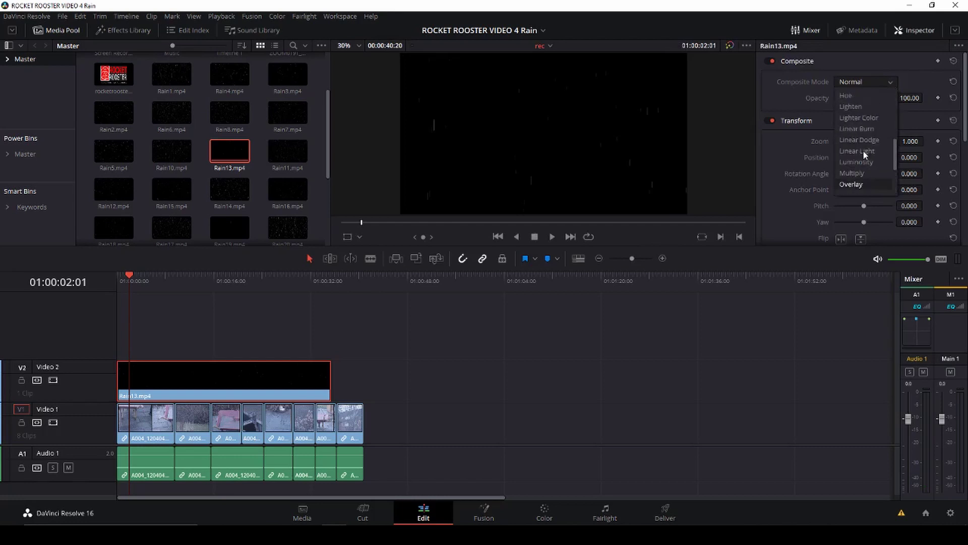
scroll(865, 161, down, 2)
click(857, 150)
scroll(839, 222, down, 8)
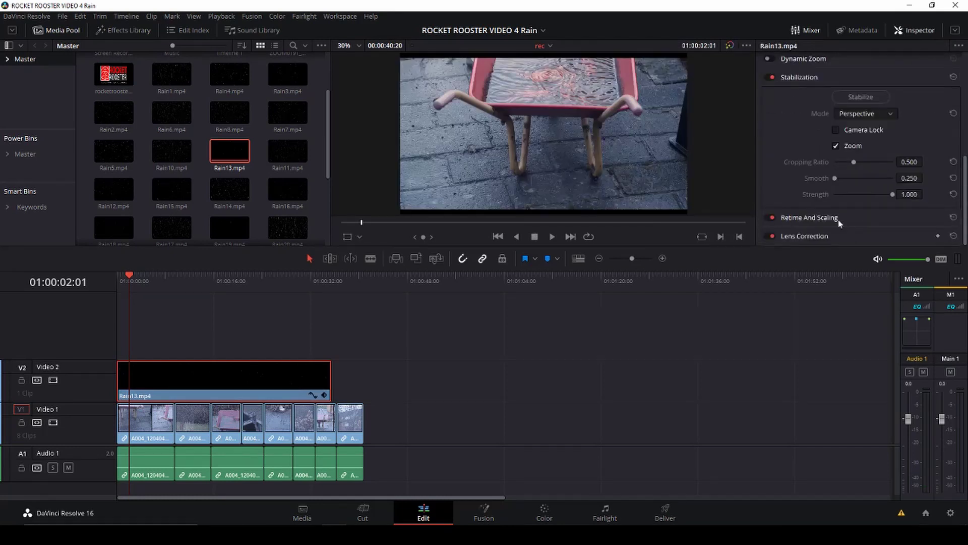
scroll(749, 195, down, 3)
scroll(515, 125, up, 2)
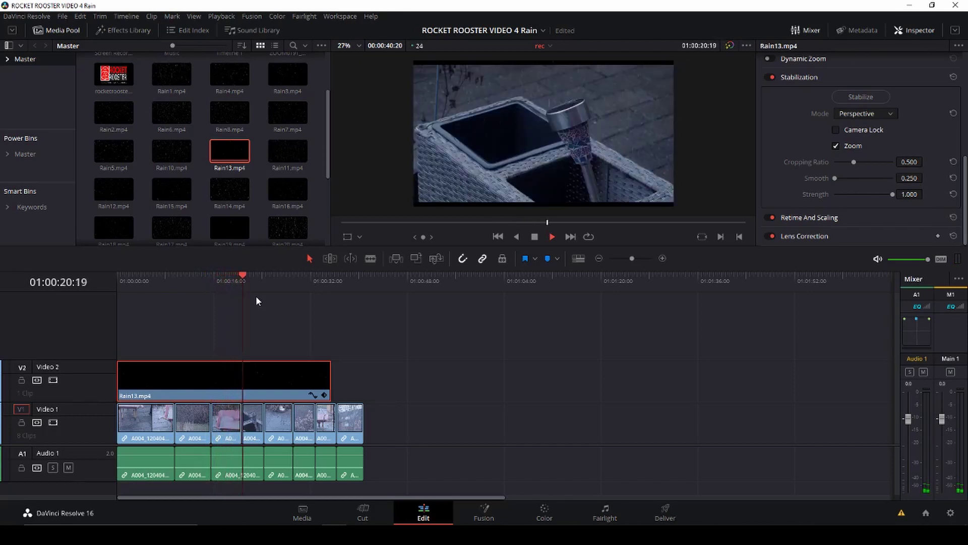
Step: Trim the Rain13 overlay so it ends at 01:00:15:14
key(space)
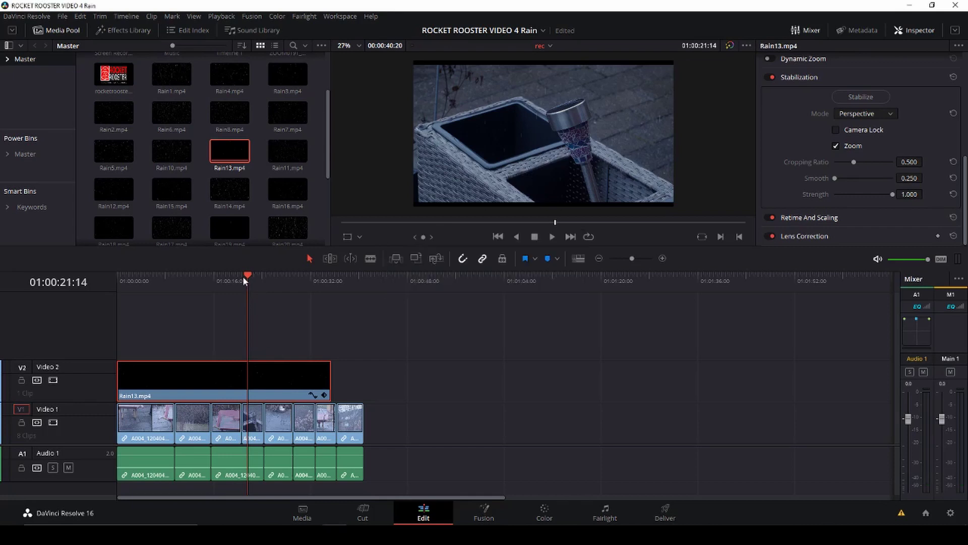
drag(244, 277, 219, 282)
key(space)
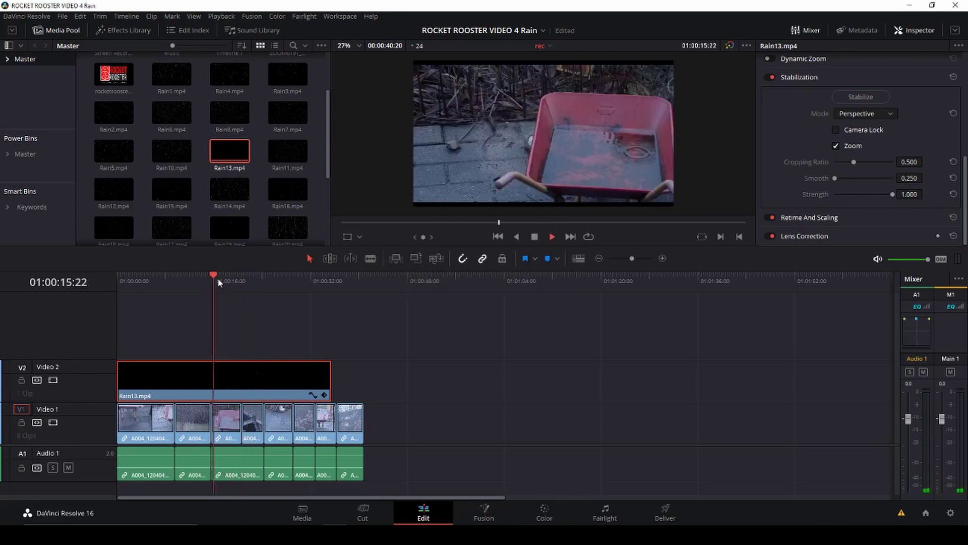
key(space)
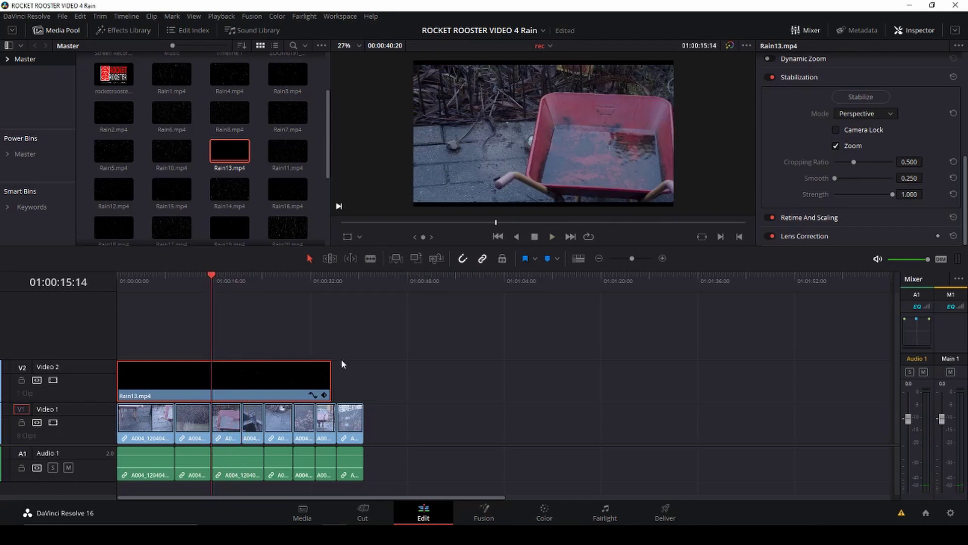
drag(331, 378, 215, 378)
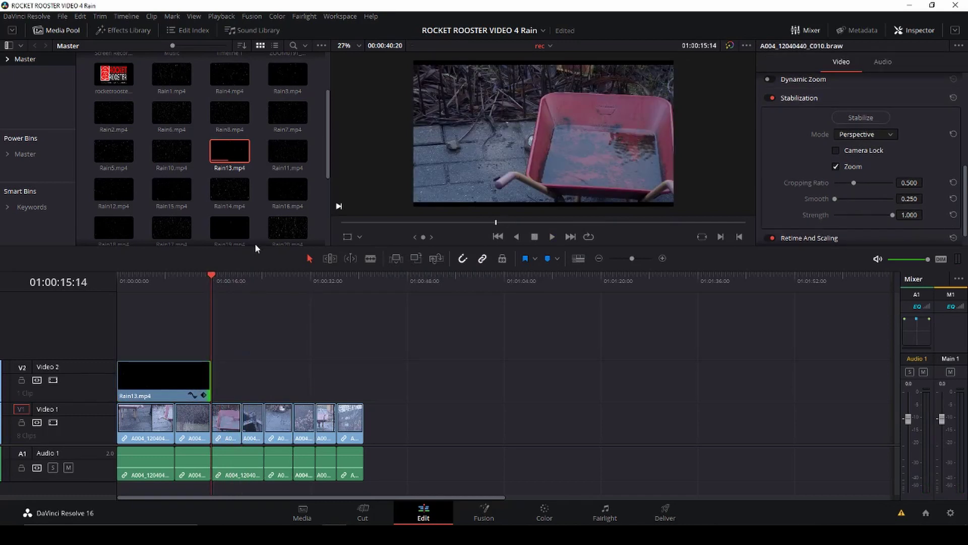
Step: Place Rain11.mp4 on Video 2 at 01:00:15:14 and shorten it
click(289, 156)
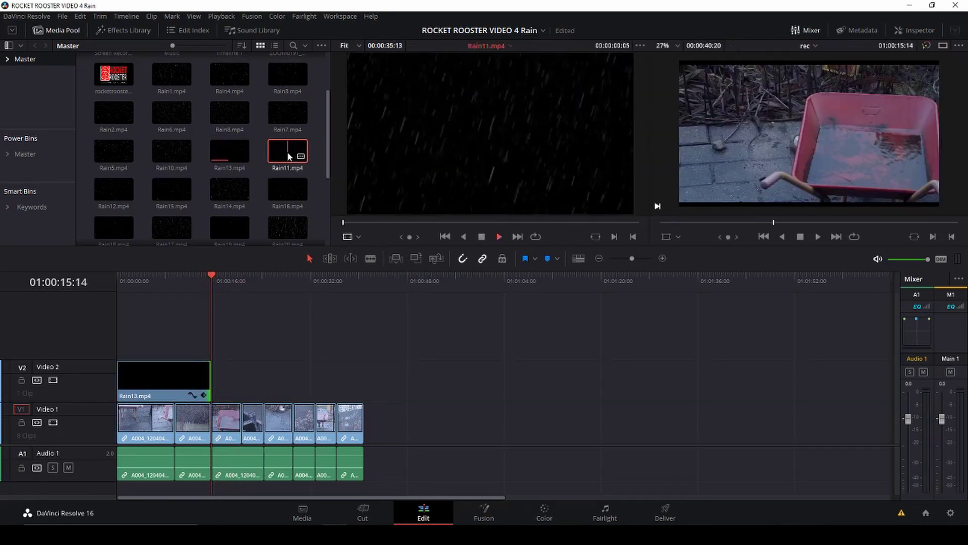
drag(289, 156, 221, 377)
drag(418, 379, 246, 382)
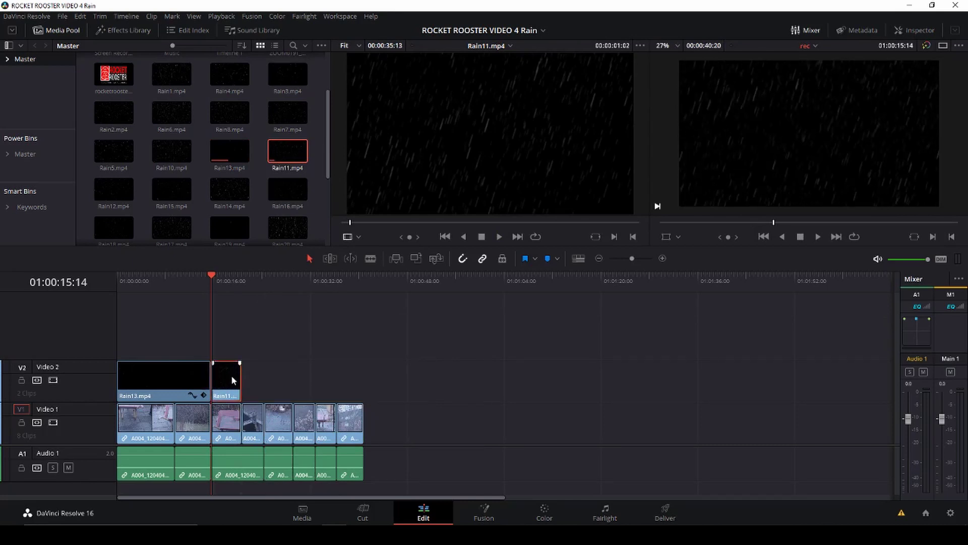
Step: Set Rain11's Composite Mode to Screen and play back both rain overlays
click(913, 31)
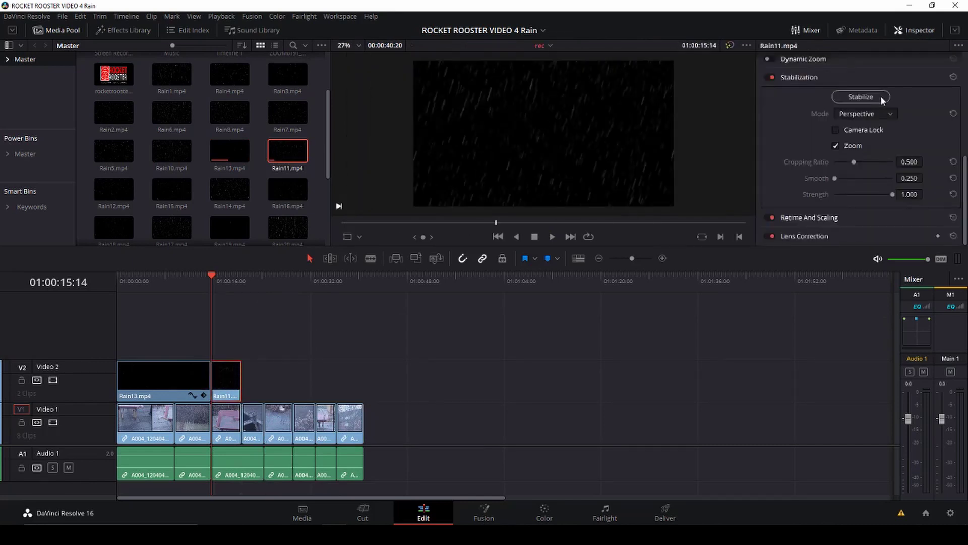
scroll(873, 89, up, 5)
click(867, 83)
scroll(864, 172, down, 6)
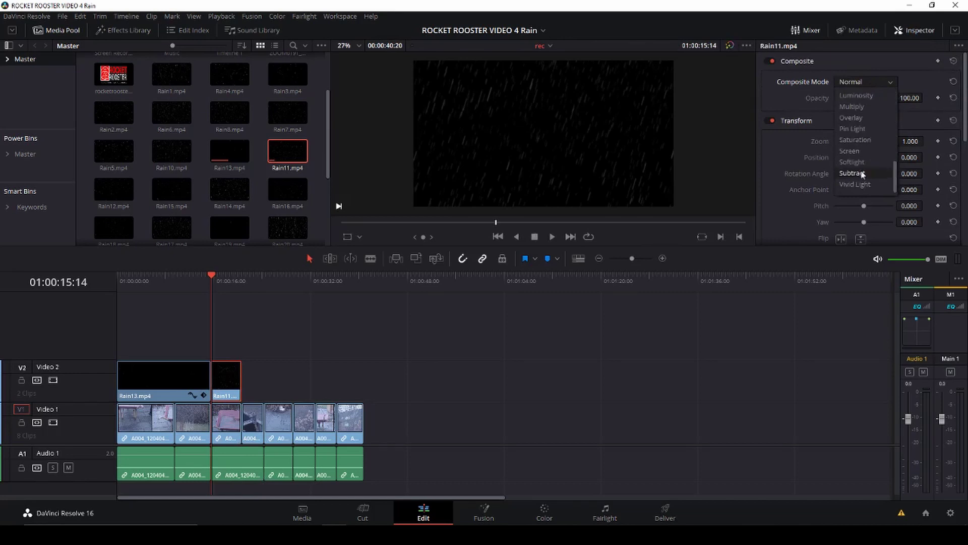
click(858, 148)
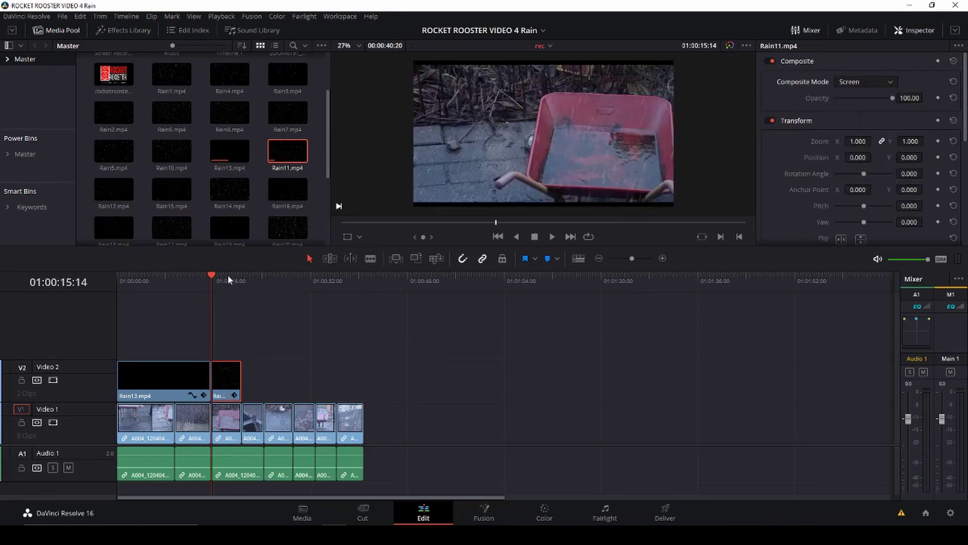
click(201, 280)
key(space)
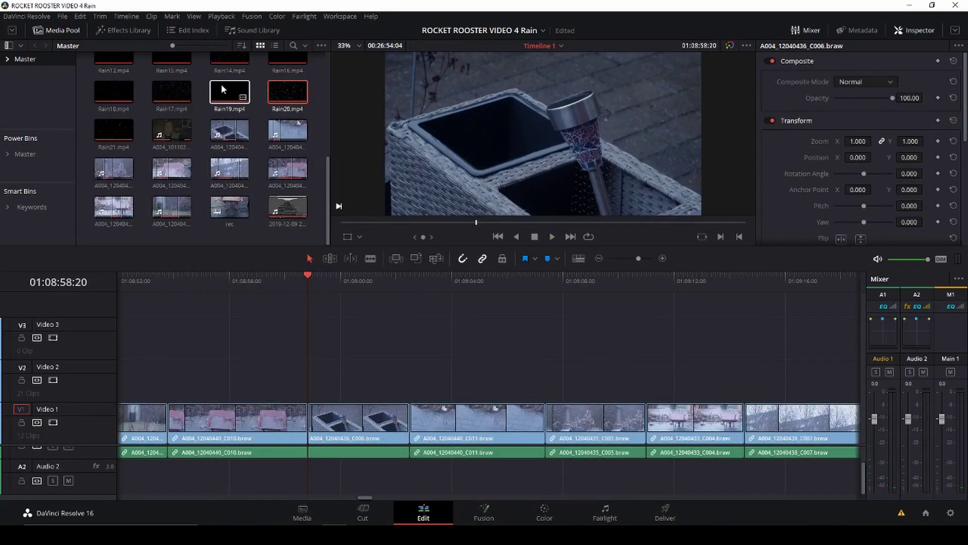
Step: Place Rain19.mp4 on Video 2 over the planter shot and change its Composite Mode
drag(221, 84, 311, 374)
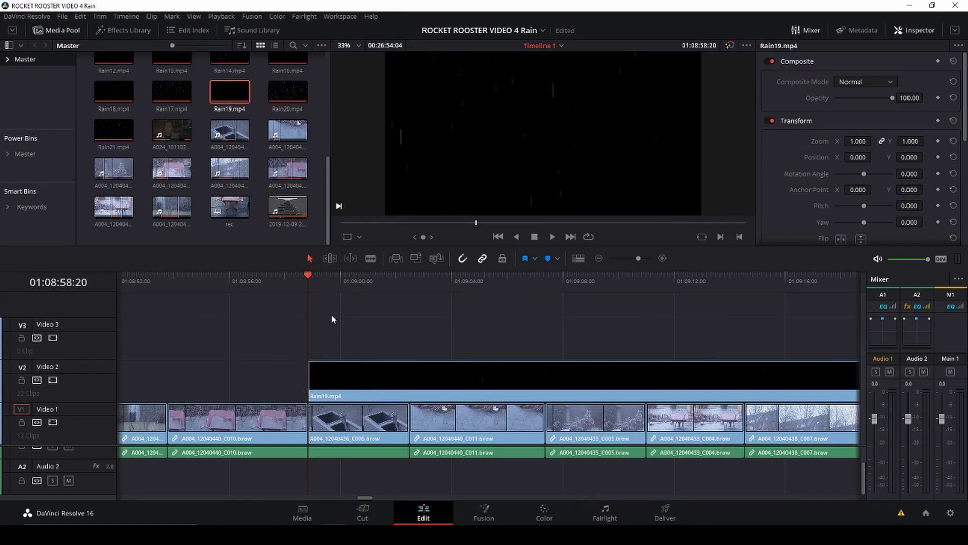
click(865, 81)
scroll(867, 162, down, 5)
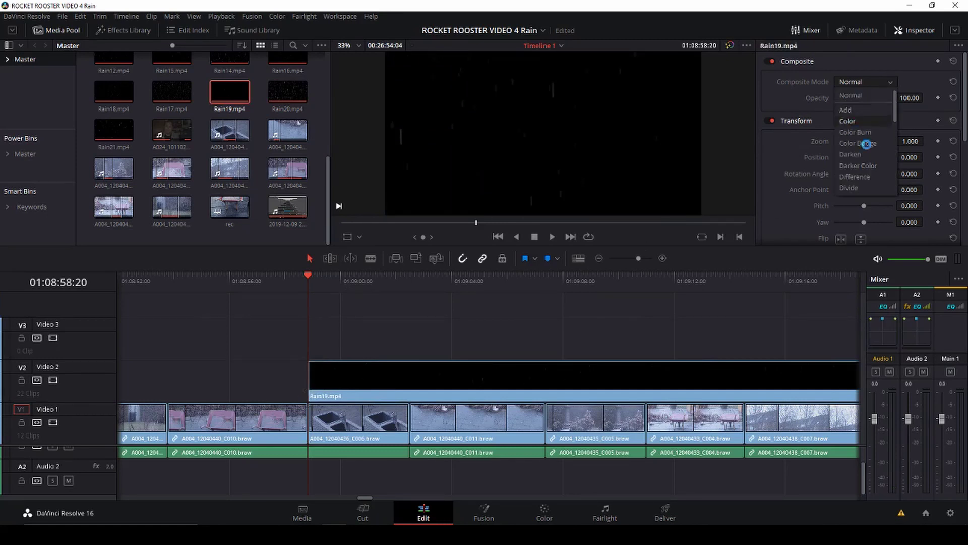
click(862, 172)
scroll(857, 162, down, 10)
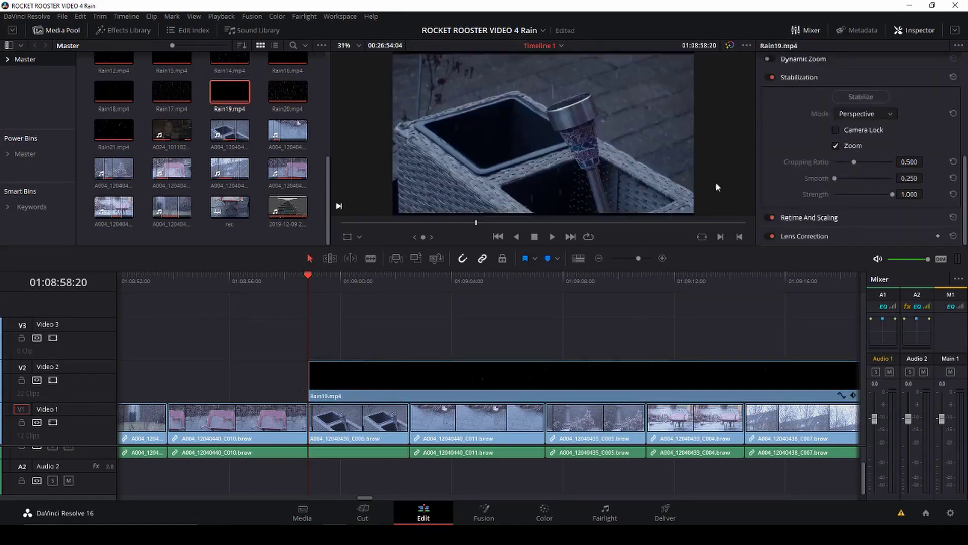
scroll(673, 282, down, 5)
scroll(589, 133, down, 3)
scroll(589, 133, up, 2)
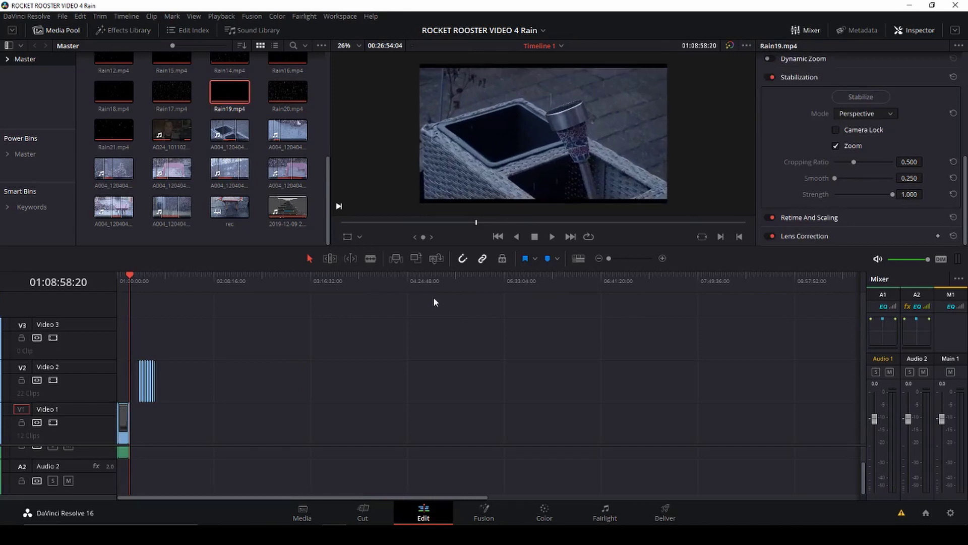
Step: Trim Rain19 to end at 01:09:02:11, review it, then switch to the Color page
drag(613, 260, 634, 264)
key(space)
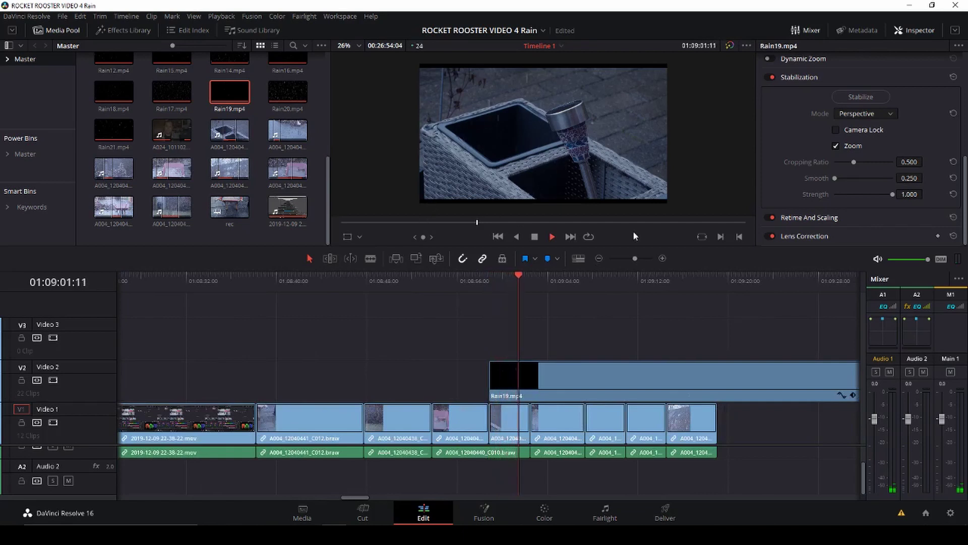
key(space)
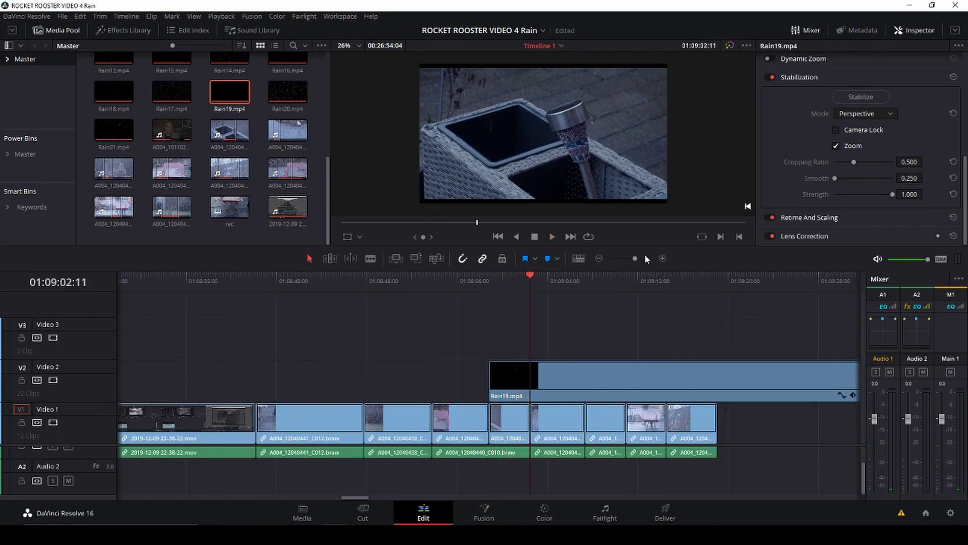
drag(634, 258, 632, 259)
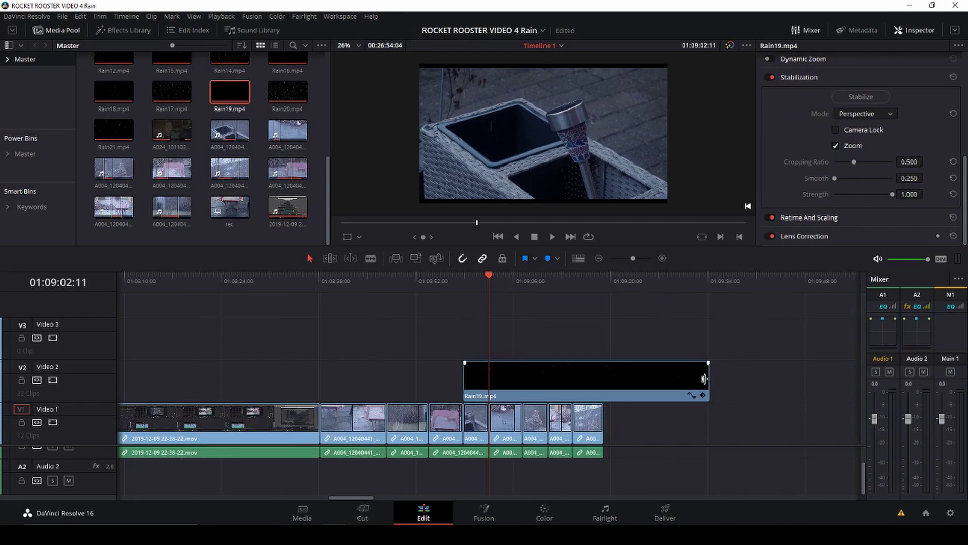
drag(704, 378, 489, 378)
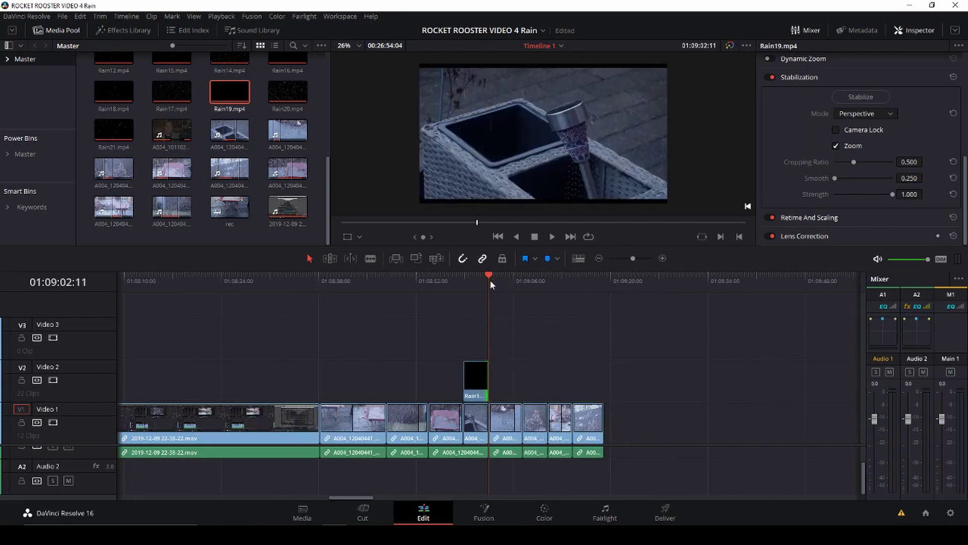
drag(490, 283, 470, 279)
key(space)
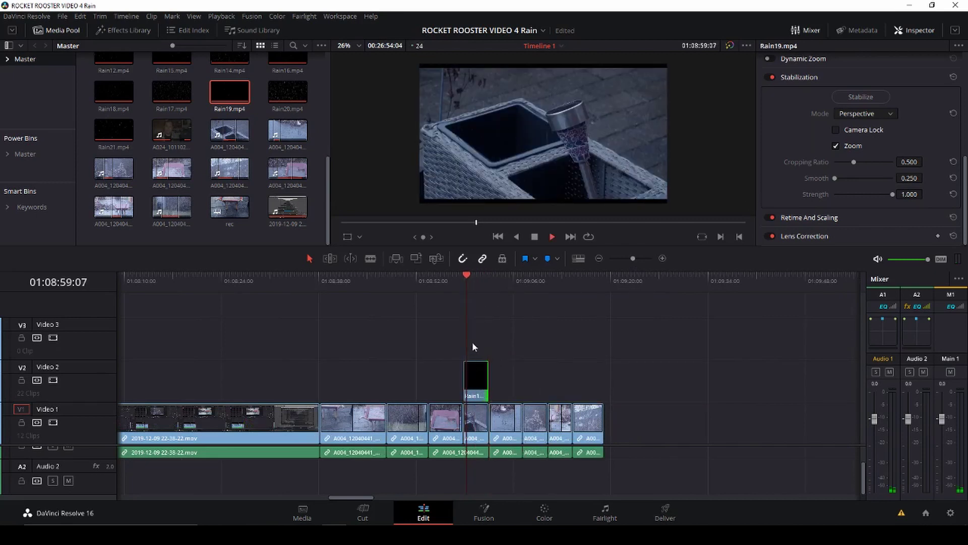
key(space)
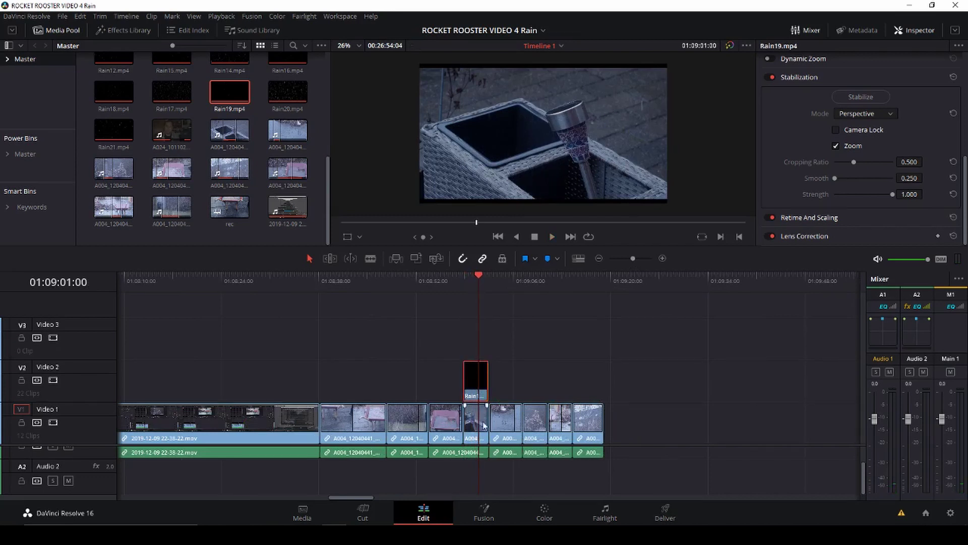
click(544, 512)
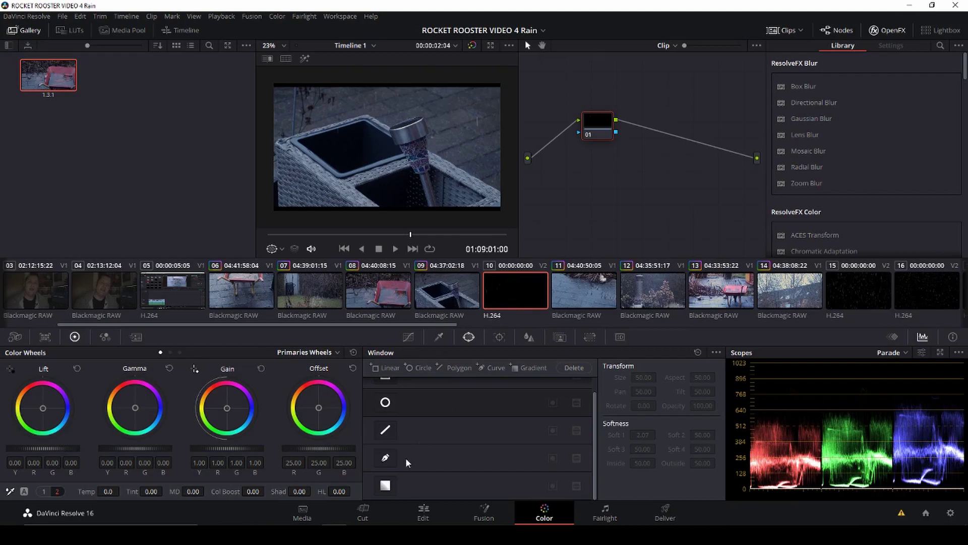
Step: Start a curve window and hide the media pool and gallery to enlarge the viewer
click(385, 457)
scroll(296, 191, up, 2)
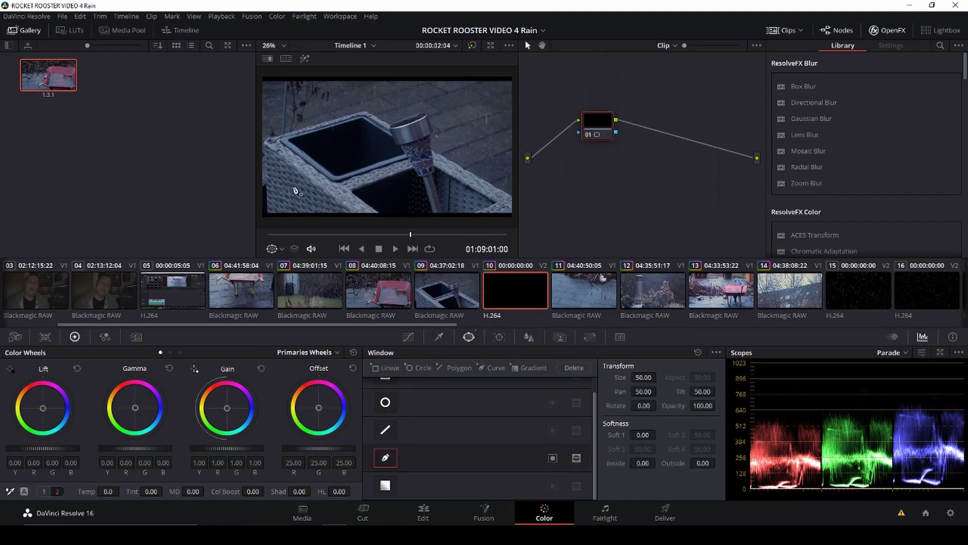
scroll(296, 191, down, 2)
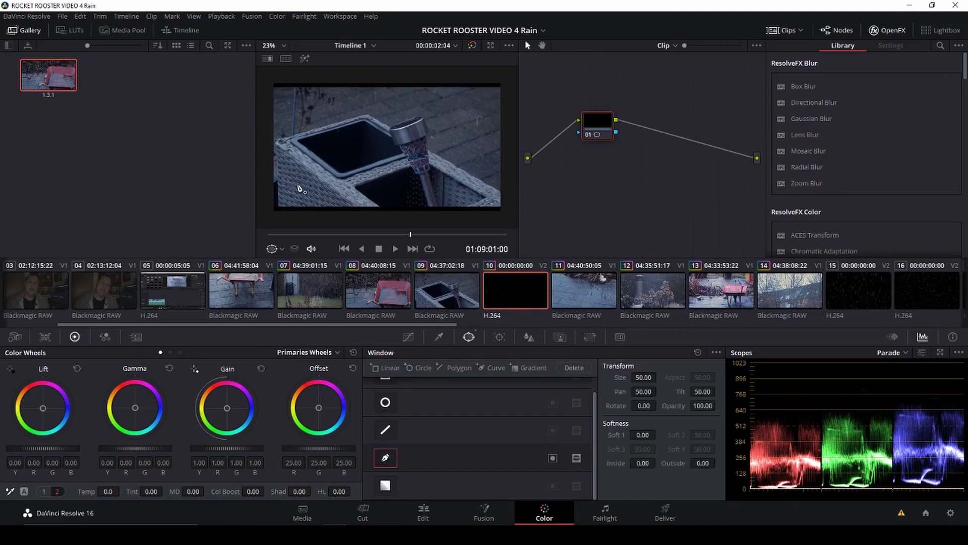
click(116, 32)
click(116, 31)
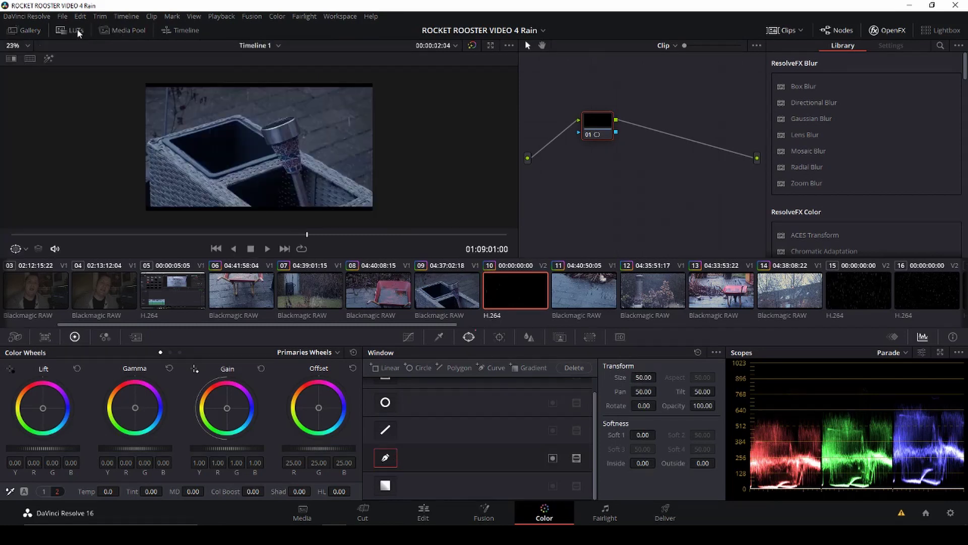
click(25, 31)
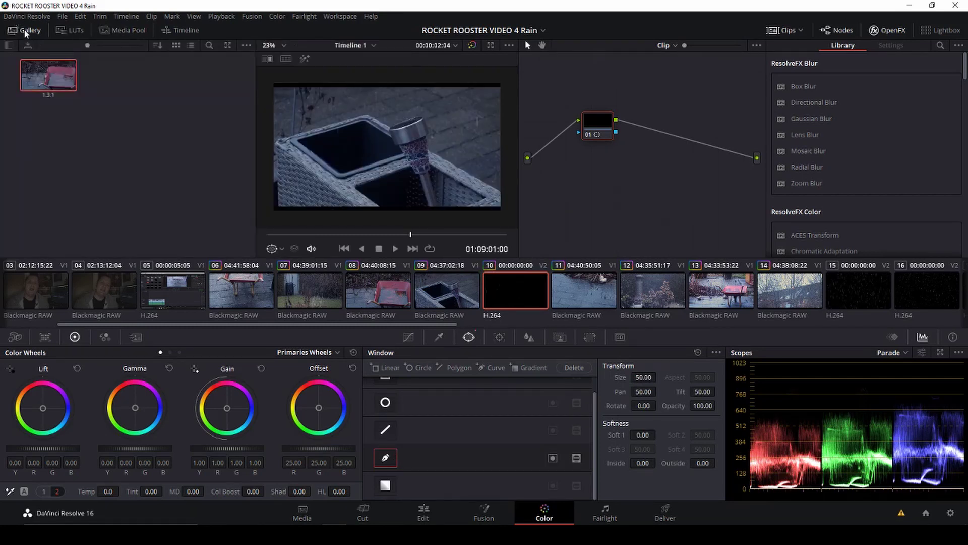
click(25, 31)
scroll(422, 168, up, 4)
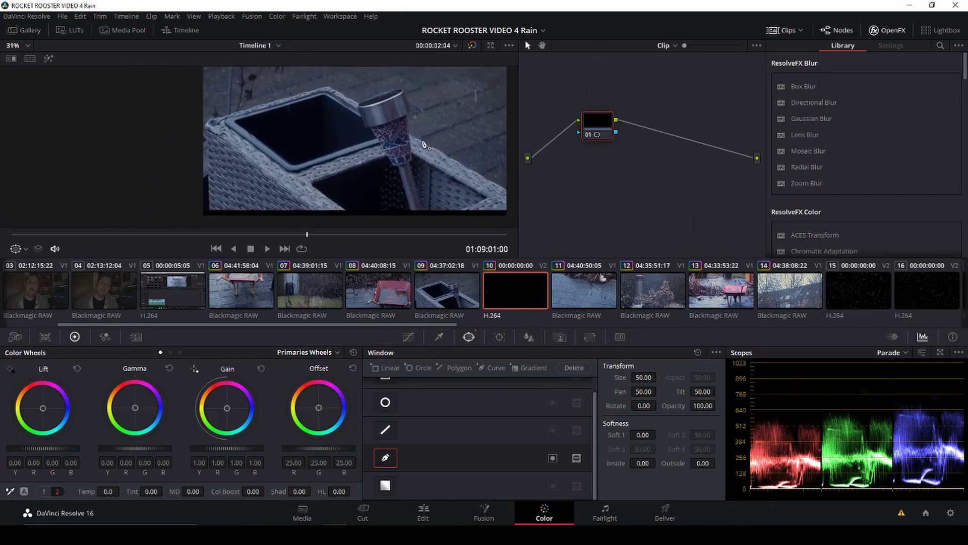
scroll(214, 203, down, 1)
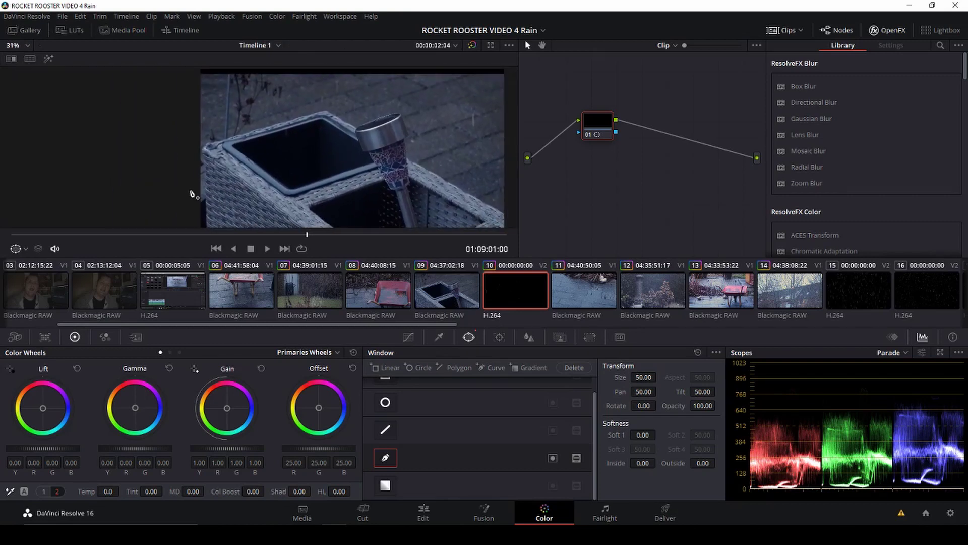
Step: Trace mask points around the planter and up around the solar lamp head
click(204, 194)
click(204, 147)
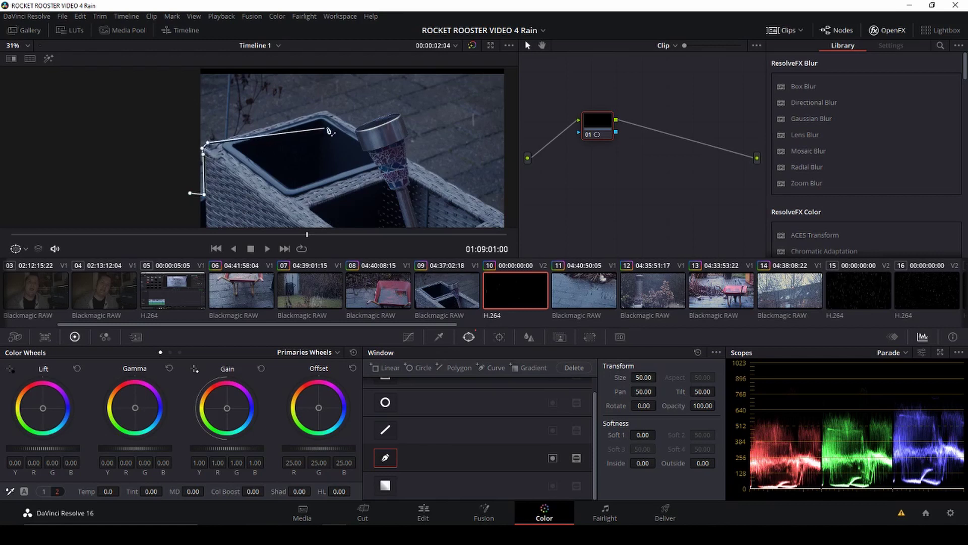
click(326, 108)
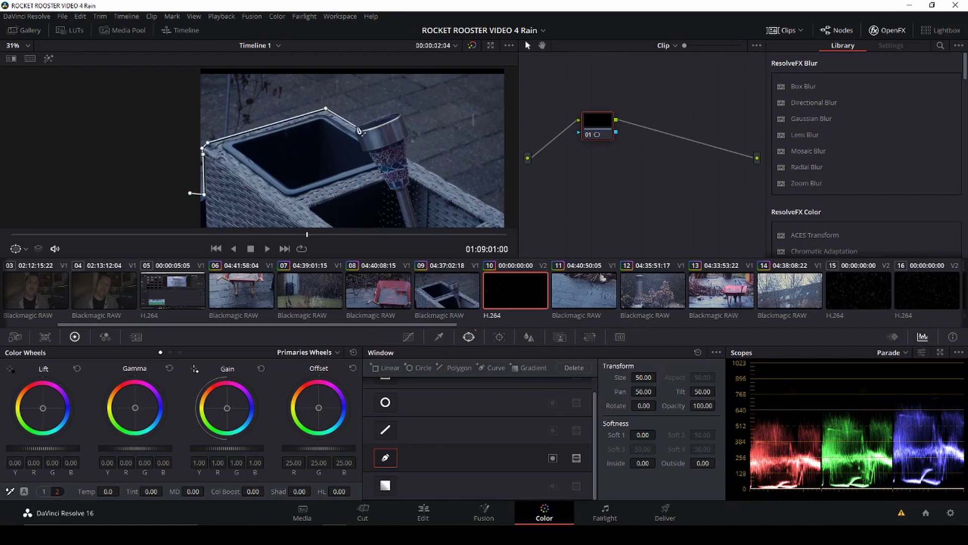
click(358, 128)
click(384, 115)
click(396, 111)
click(402, 115)
click(409, 135)
click(408, 158)
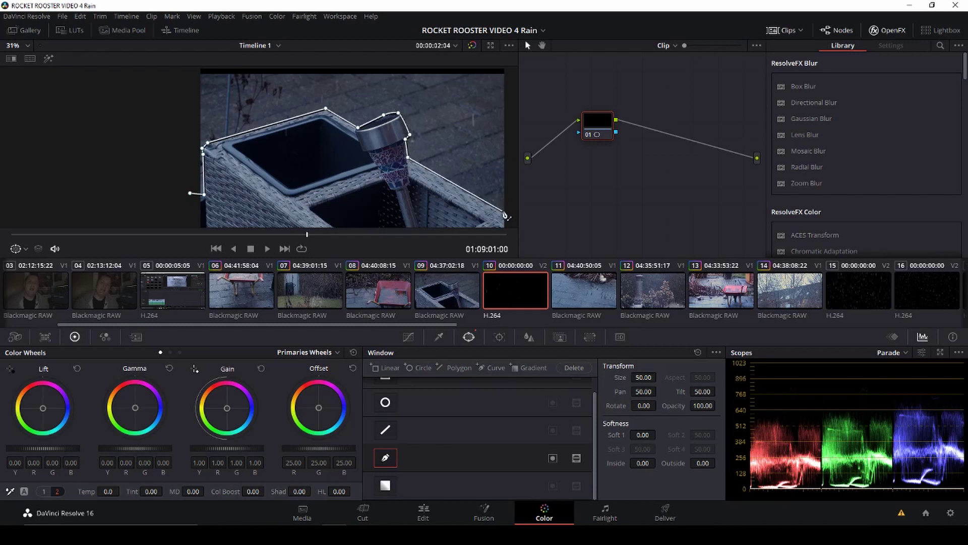
Step: Extend the mask along the frame edges, close the shape, and play to check it
scroll(503, 214, down, 1)
click(491, 220)
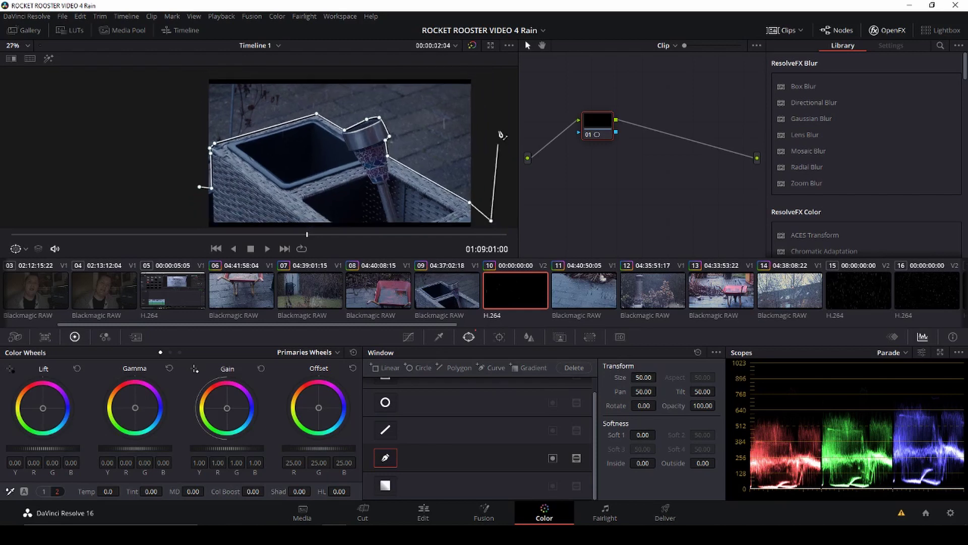
click(491, 83)
click(469, 84)
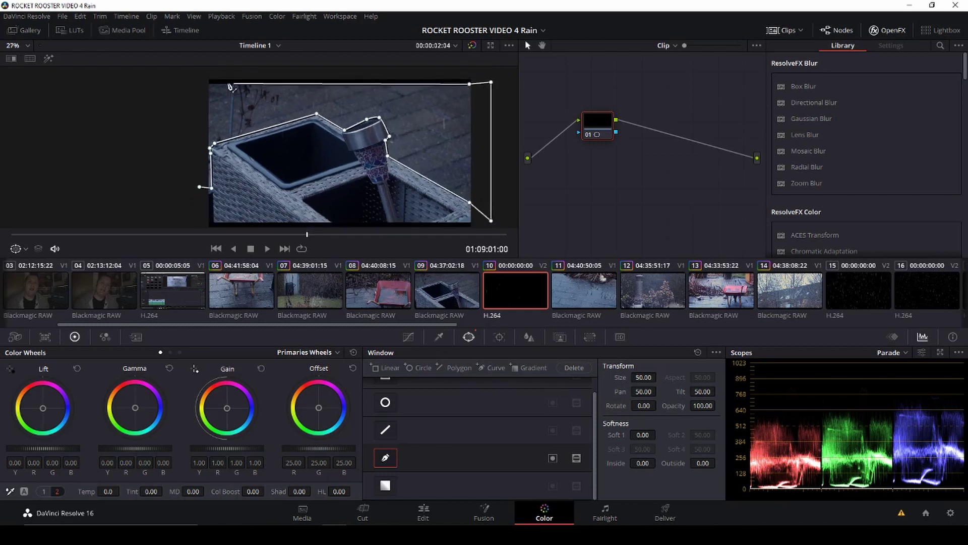
click(203, 82)
click(182, 109)
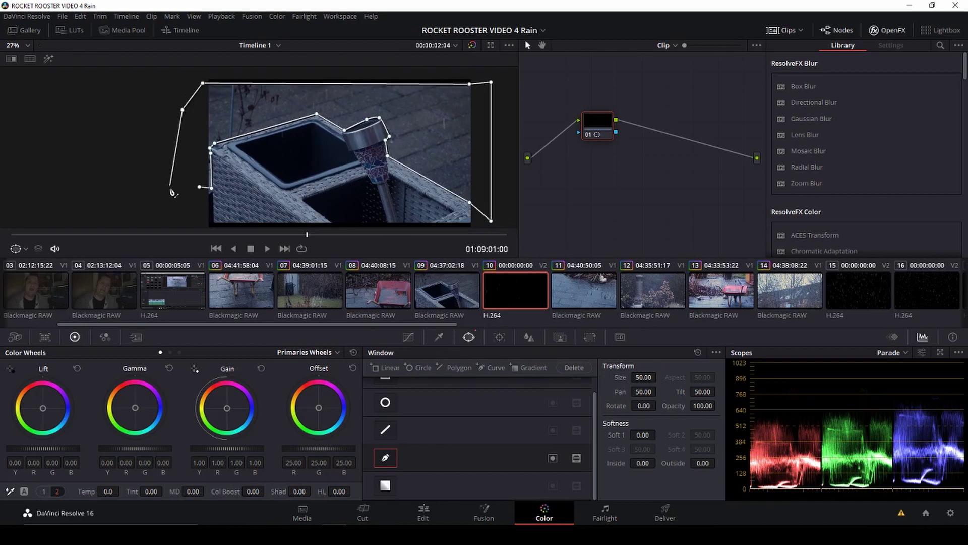
click(175, 200)
click(200, 187)
click(211, 188)
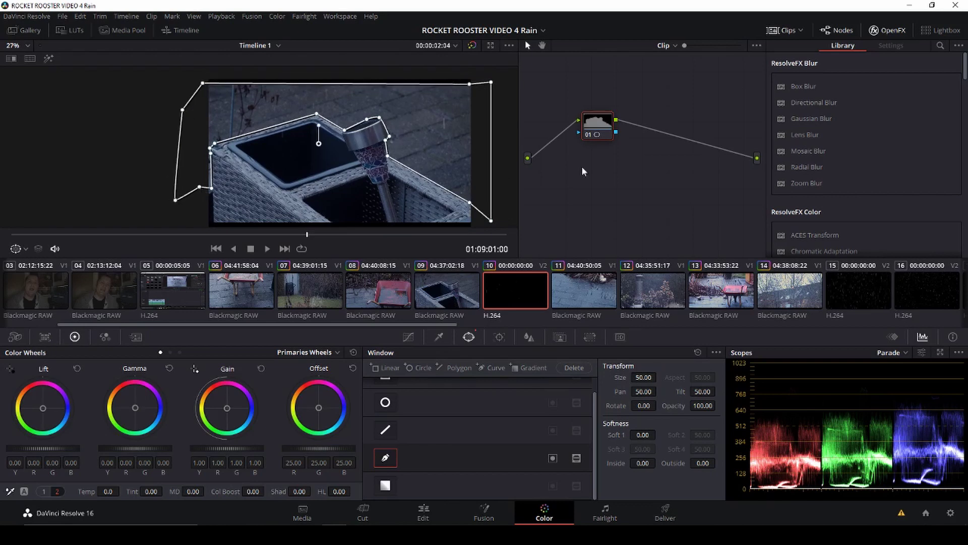
key(space)
key(space)
Step: Add an alpha output to the node graph and return to the Edit page
right_click(628, 156)
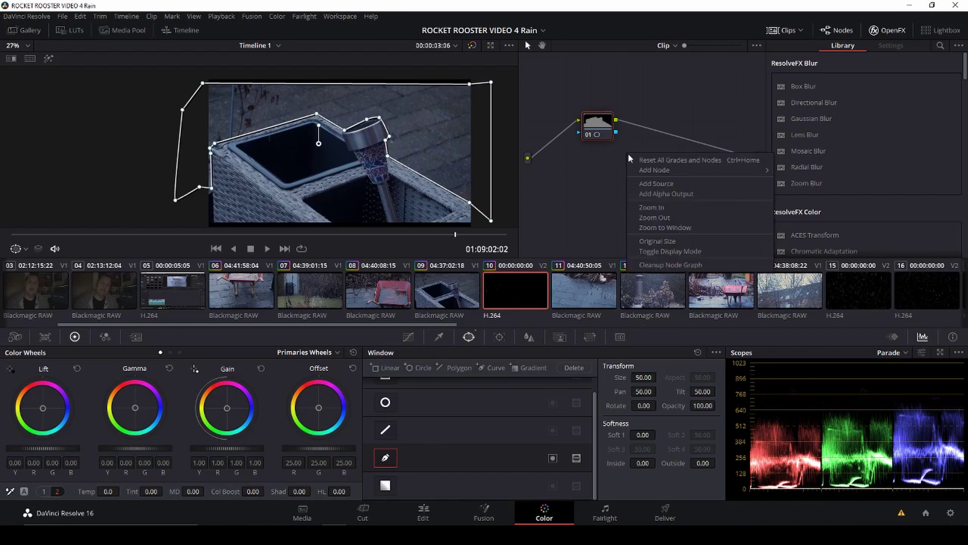
click(656, 194)
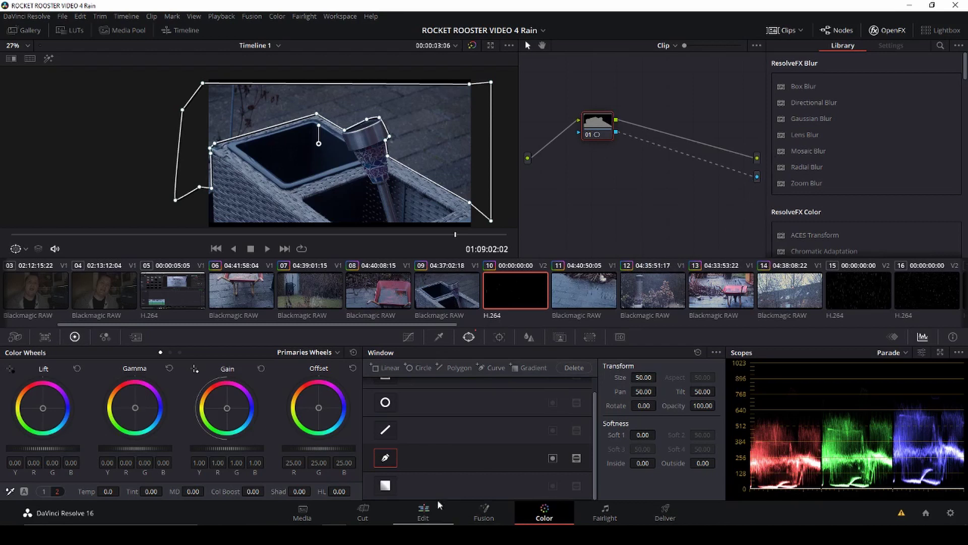
click(430, 512)
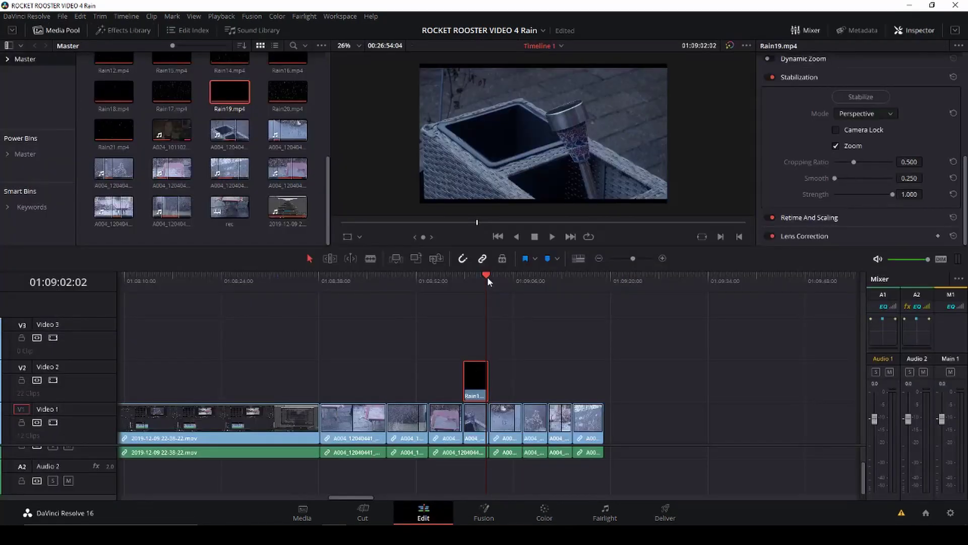
Step: Review the masked Rain19 overlay and move the playhead to the next shot
drag(487, 277, 464, 276)
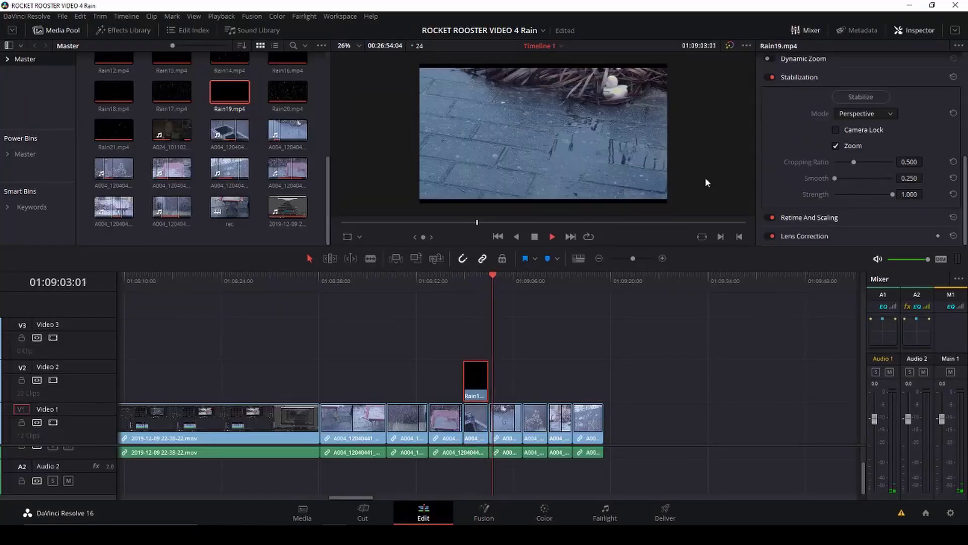
key(space)
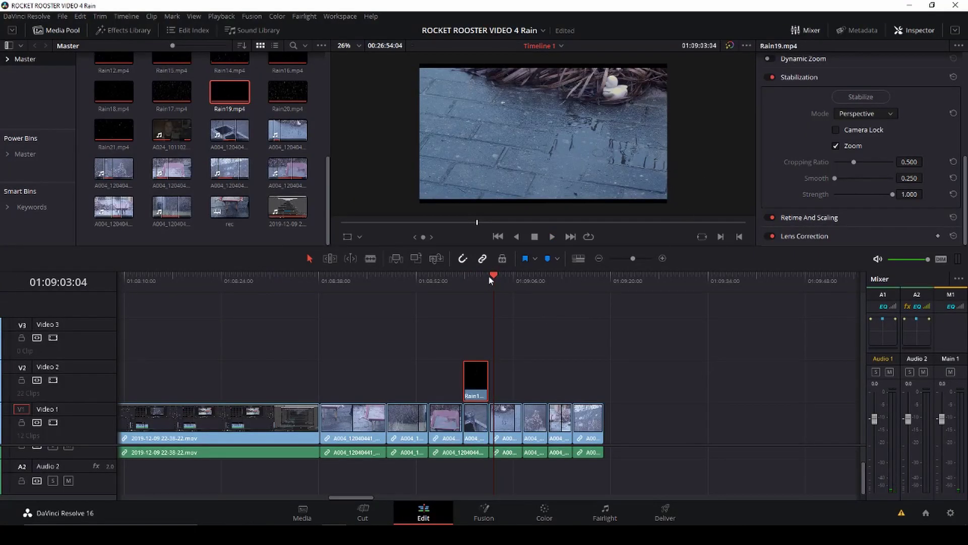
drag(488, 275, 525, 287)
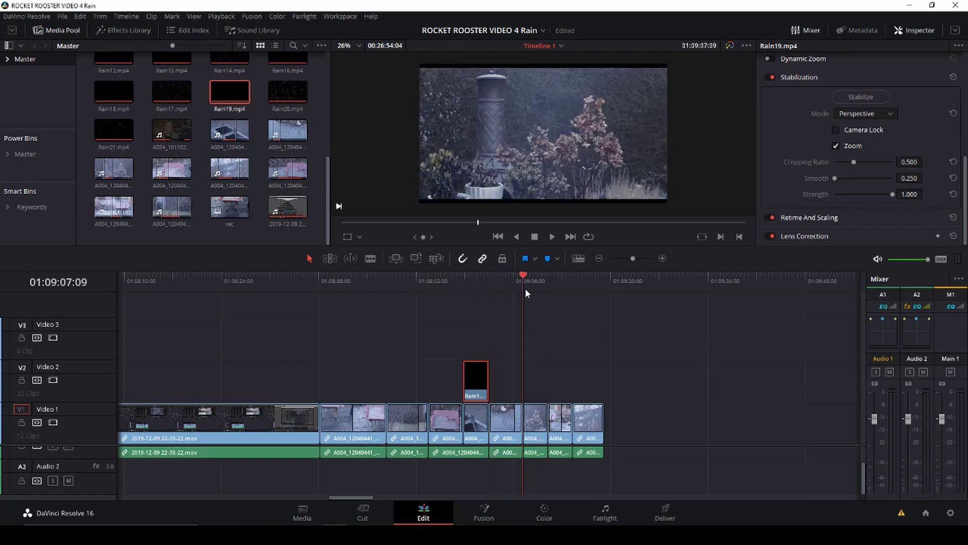
drag(632, 258, 636, 258)
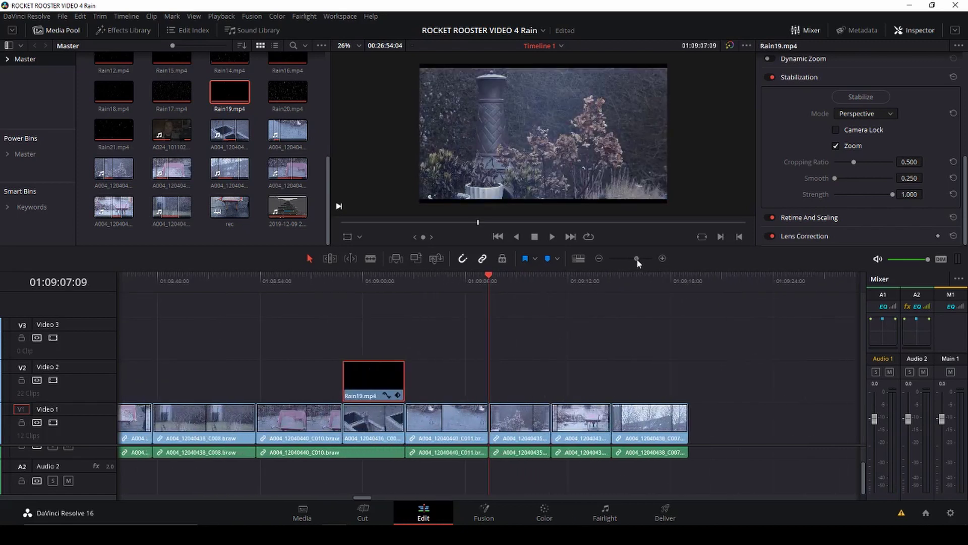
Step: Preview Rain20.mp4, place it on V2 at the playhead, and trim it short
double_click(283, 91)
key(space)
key(space)
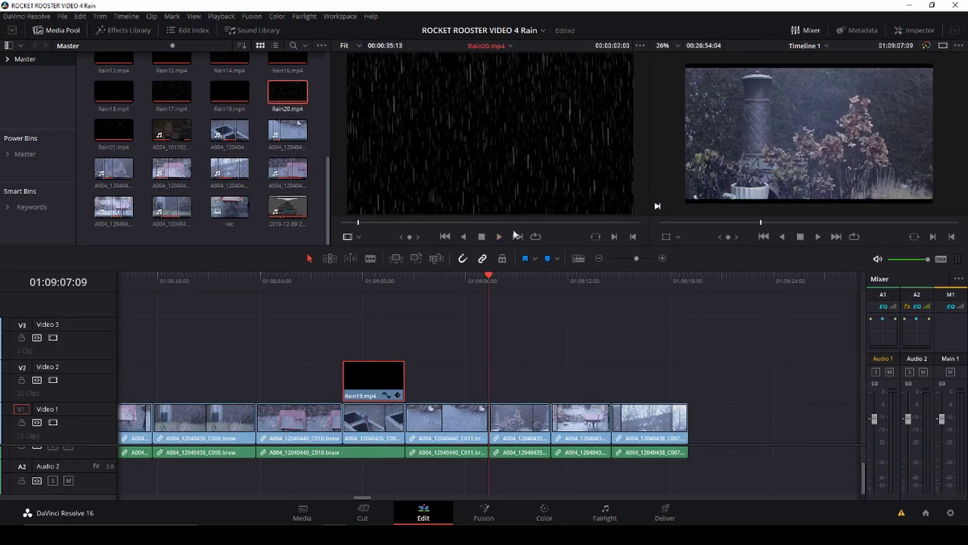
drag(286, 93, 551, 386)
click(504, 278)
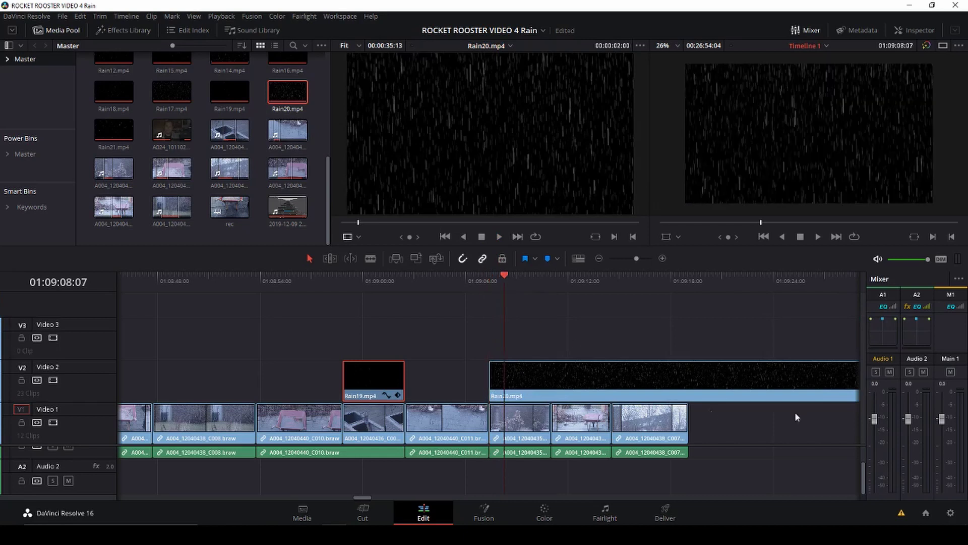
drag(636, 259, 633, 258)
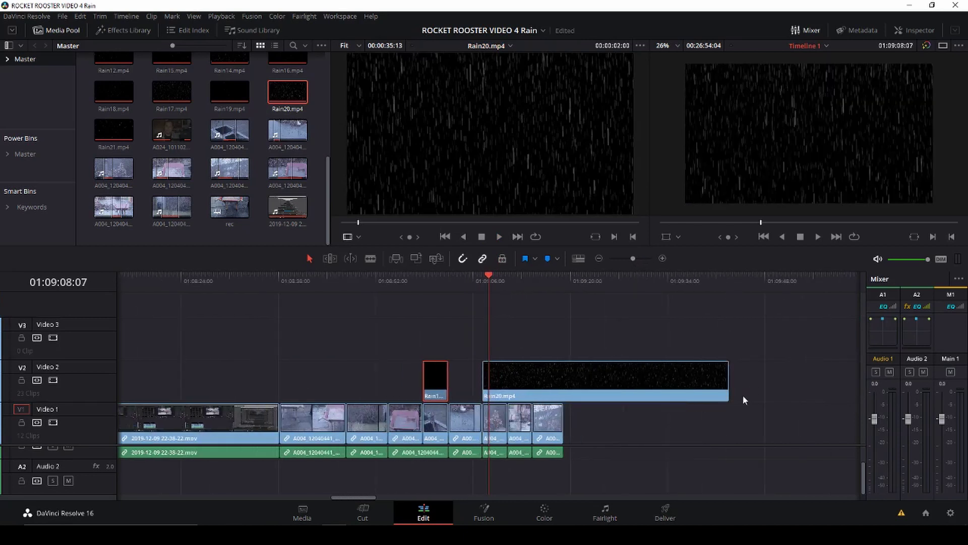
drag(725, 385, 496, 386)
click(912, 32)
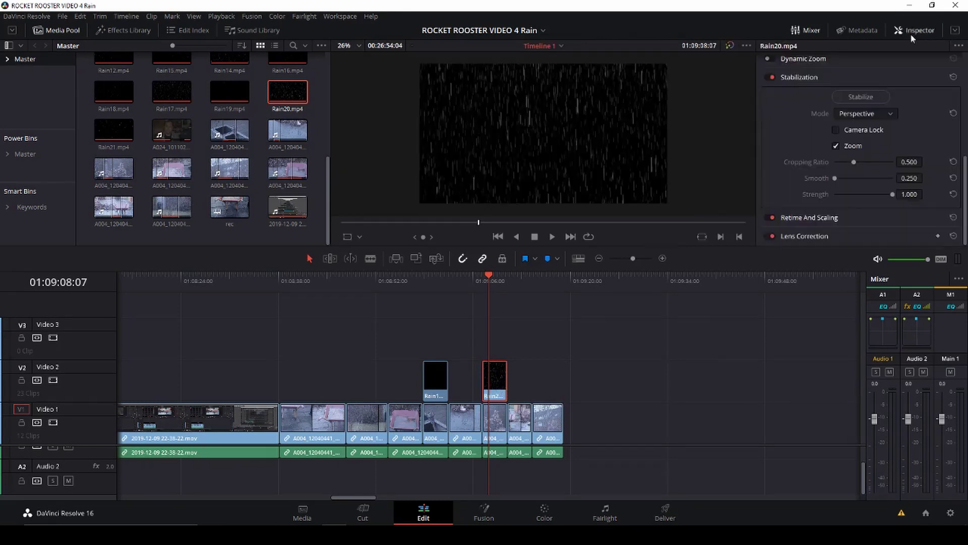
Step: Set Rain20's Composite Mode to Screen and play back the blend
scroll(858, 90, up, 10)
click(869, 81)
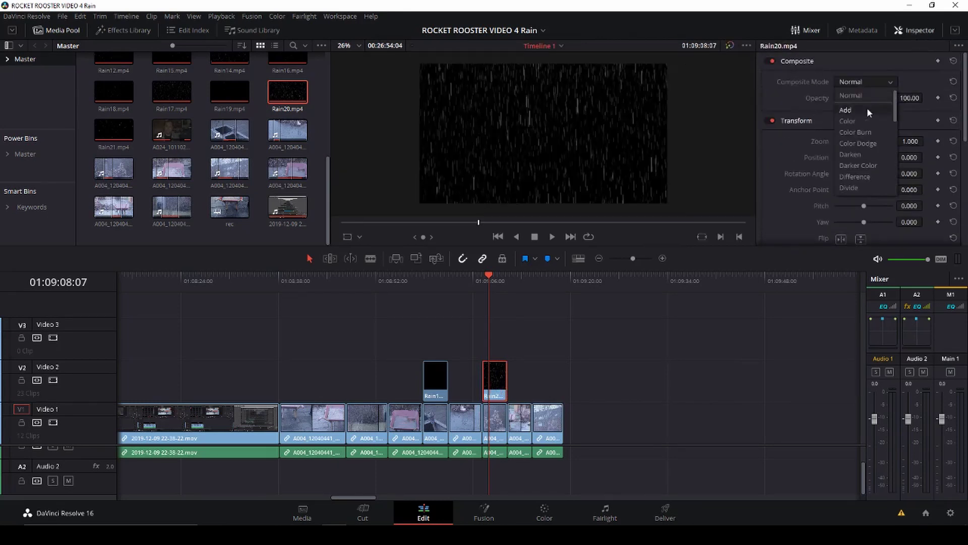
scroll(874, 186, down, 5)
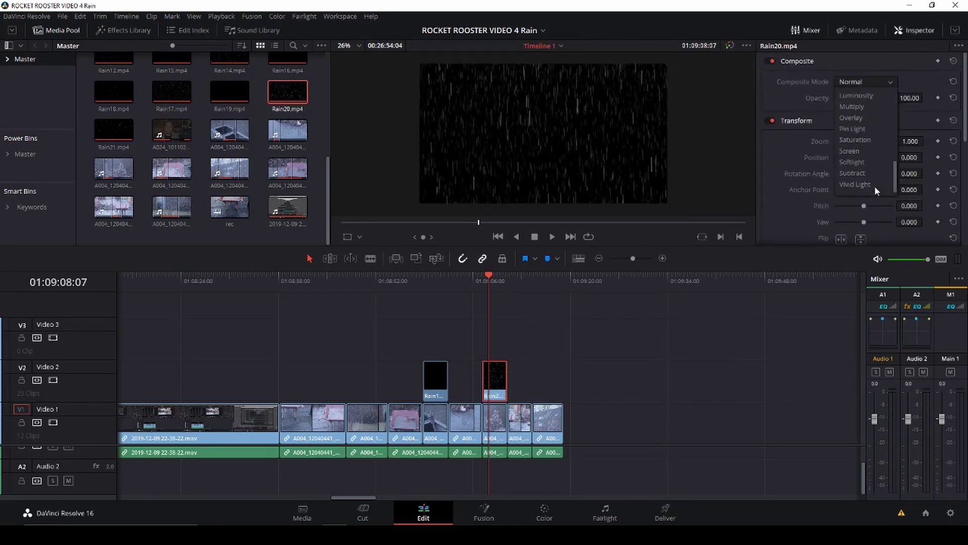
click(857, 150)
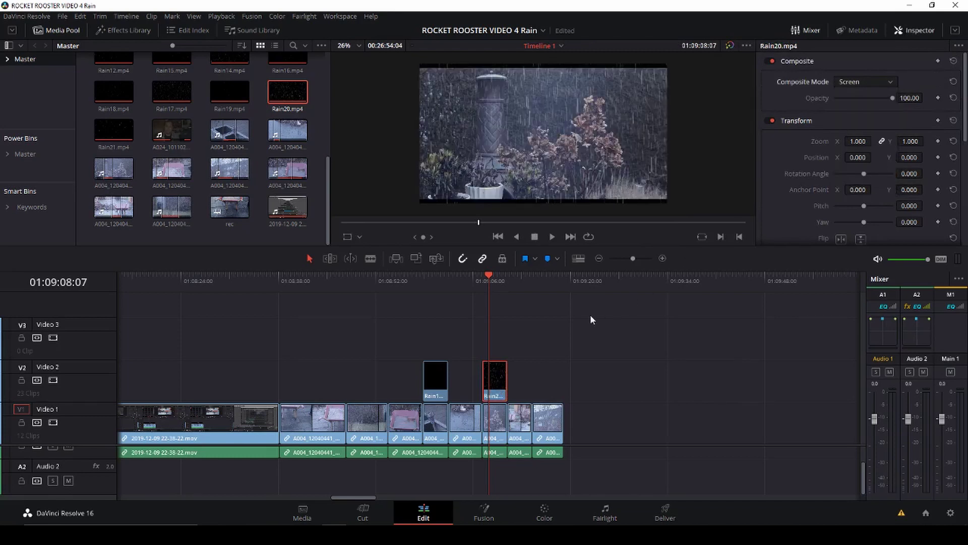
click(482, 282)
key(space)
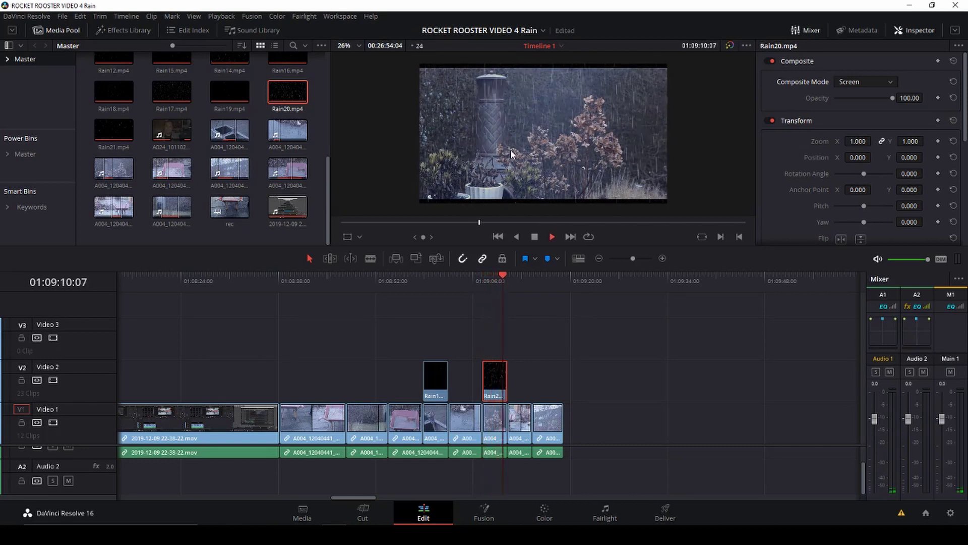
key(space)
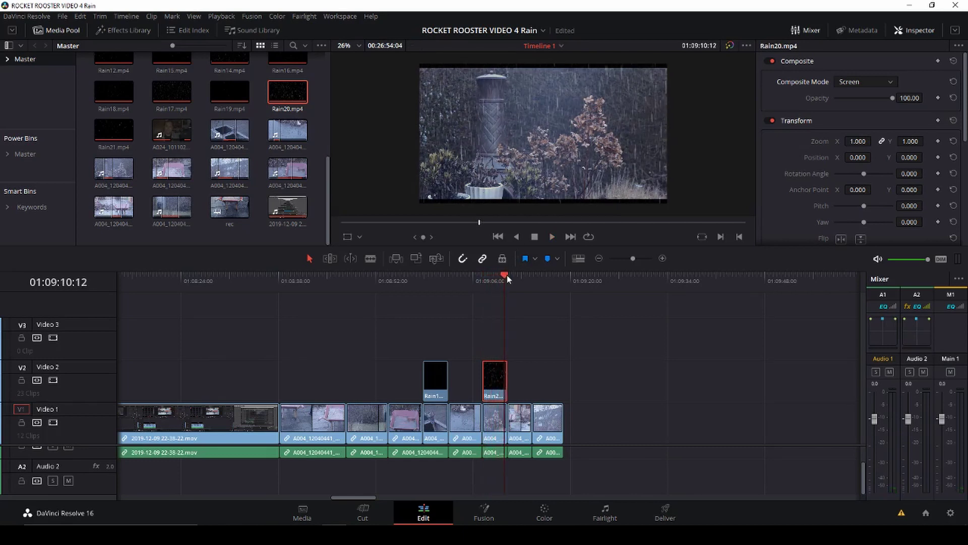
Step: Keyframe Rain20's opacity from 0 at the clip start to 100 later, and play the fade
drag(506, 274, 483, 276)
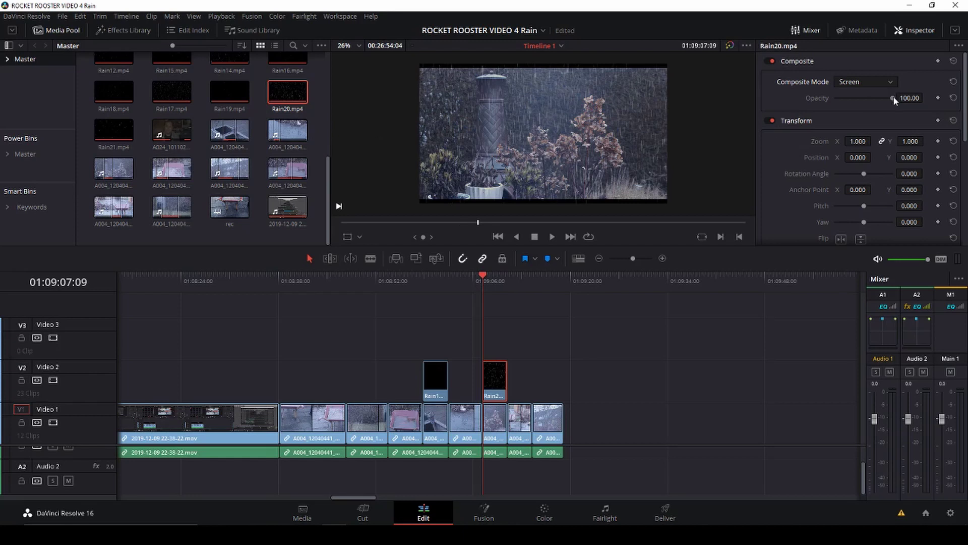
drag(893, 98, 835, 99)
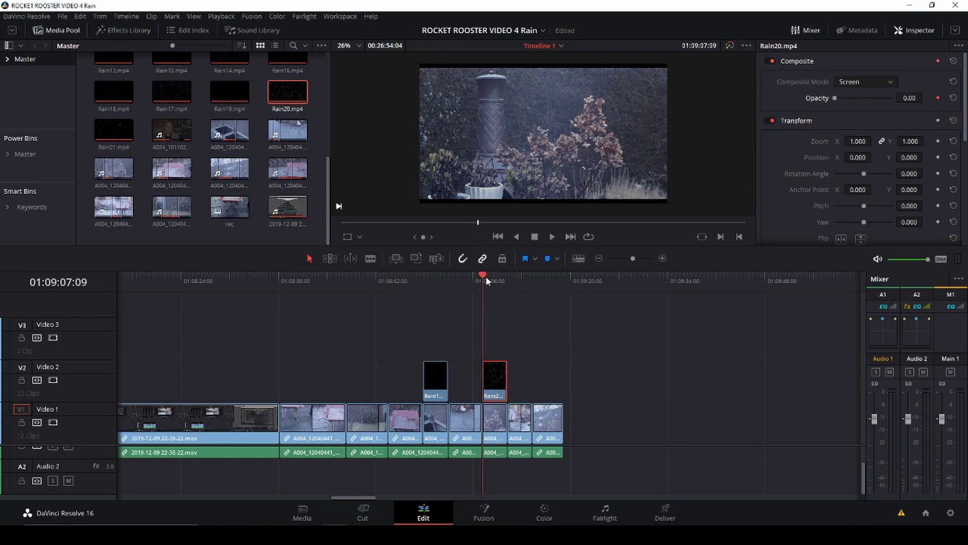
drag(485, 276, 496, 282)
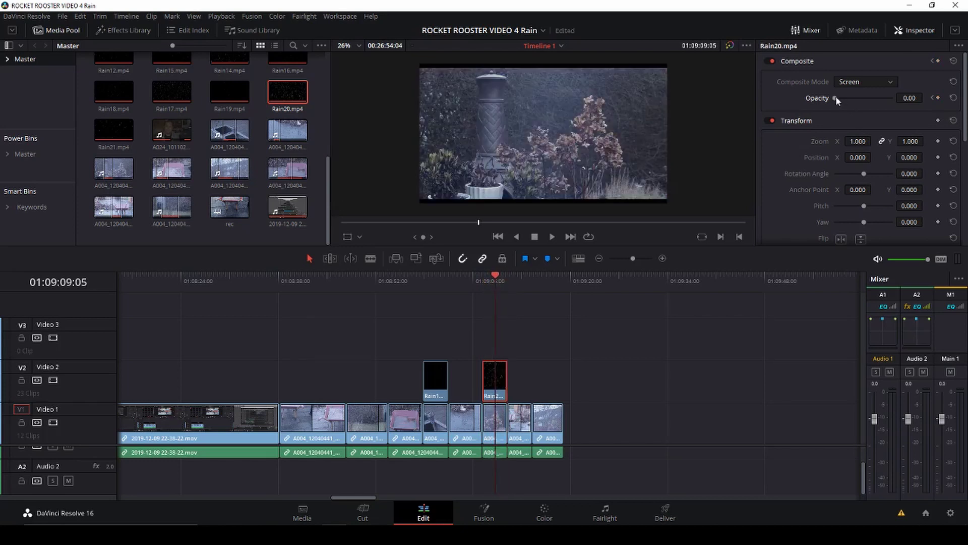
drag(836, 97, 878, 99)
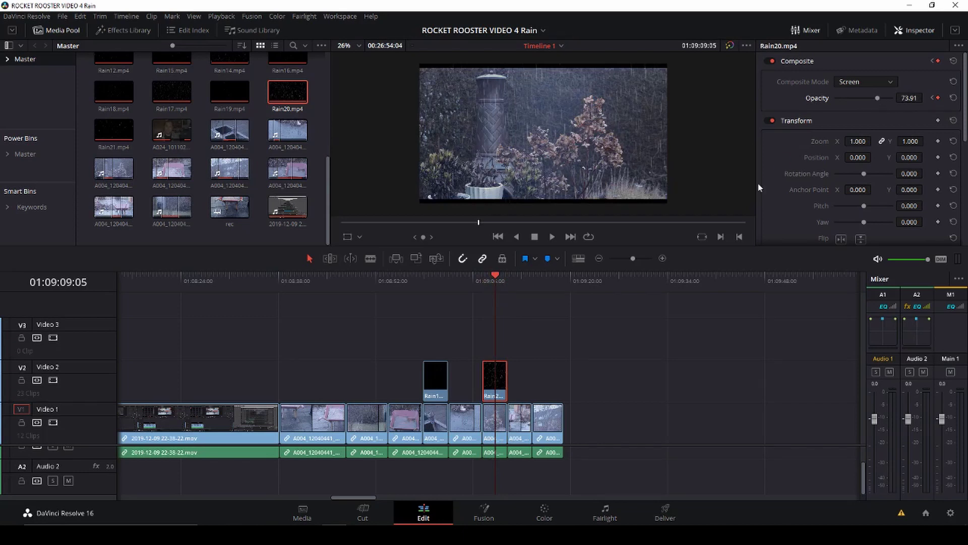
drag(496, 275, 504, 274)
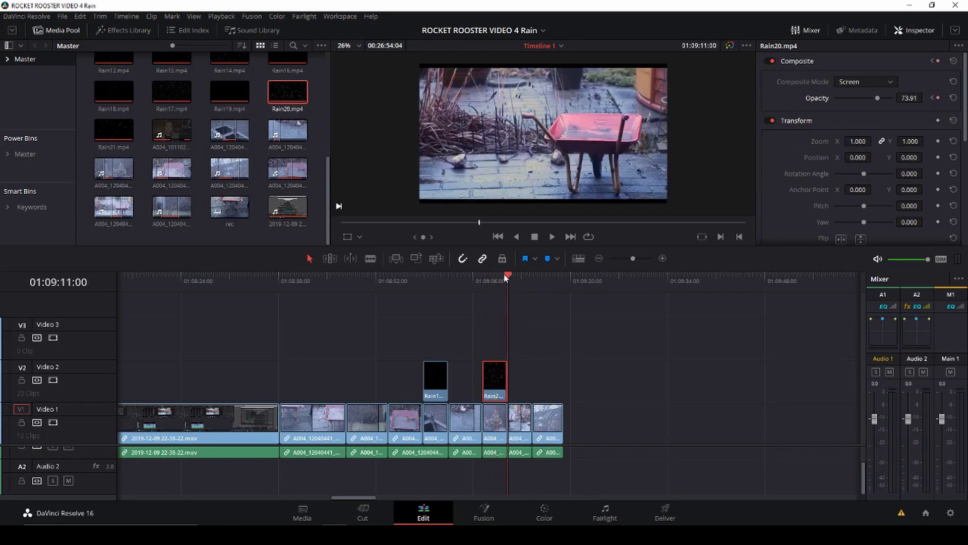
key(Left)
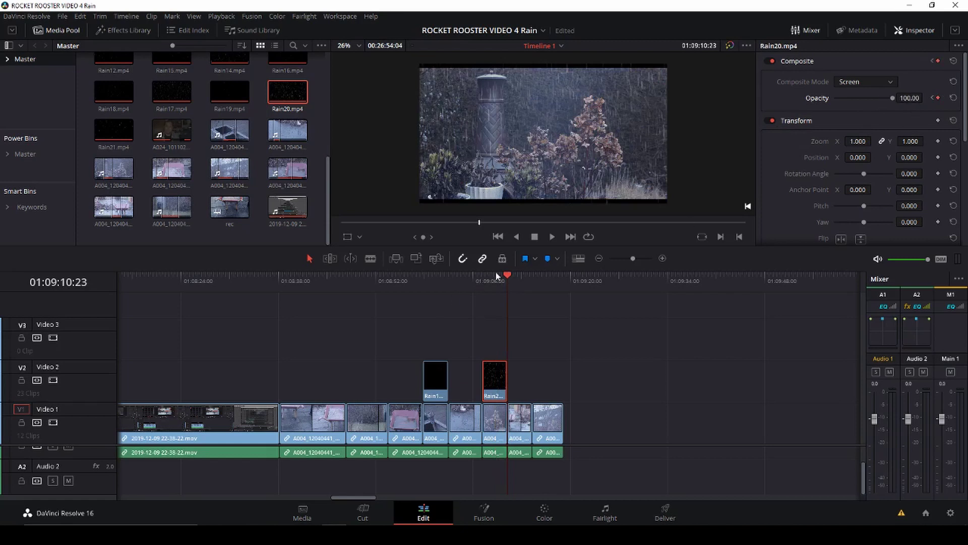
drag(508, 274, 477, 280)
key(space)
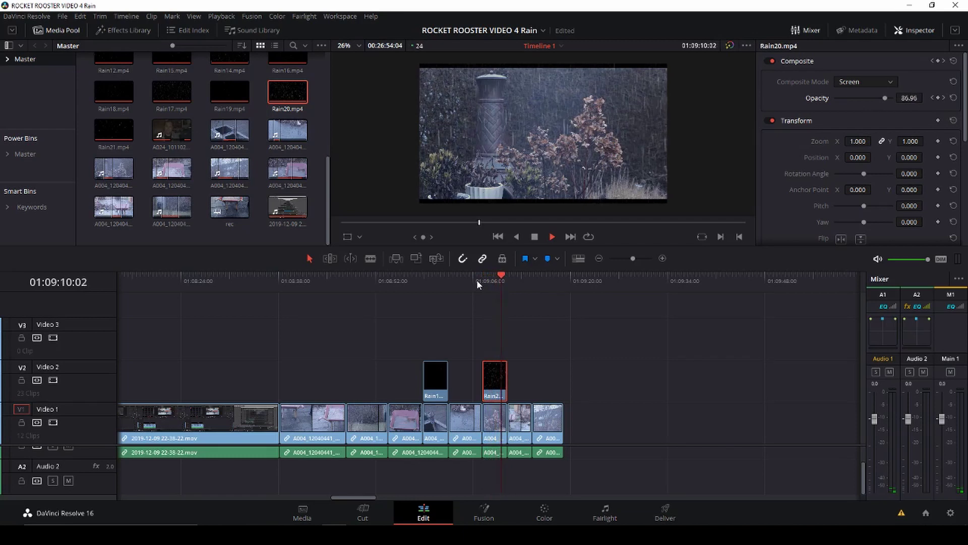
key(space)
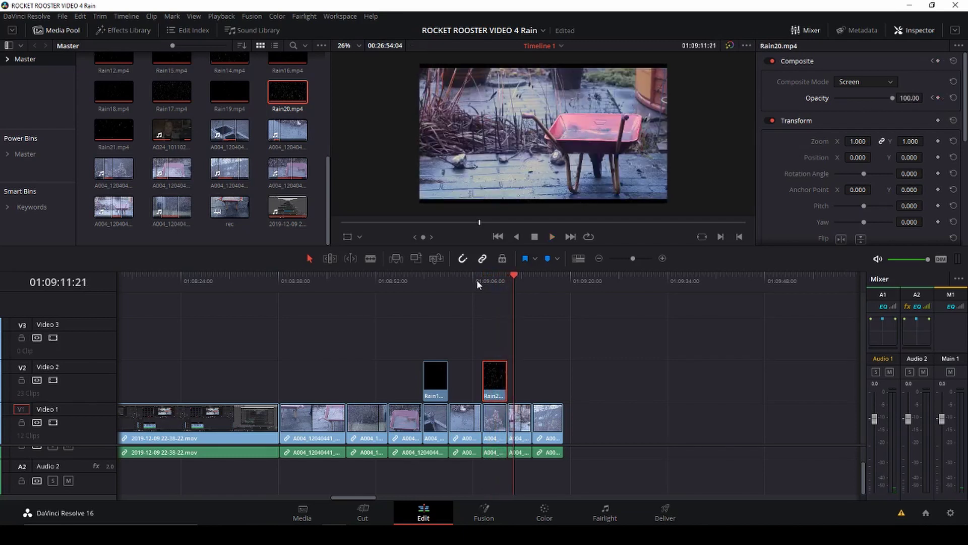
click(483, 280)
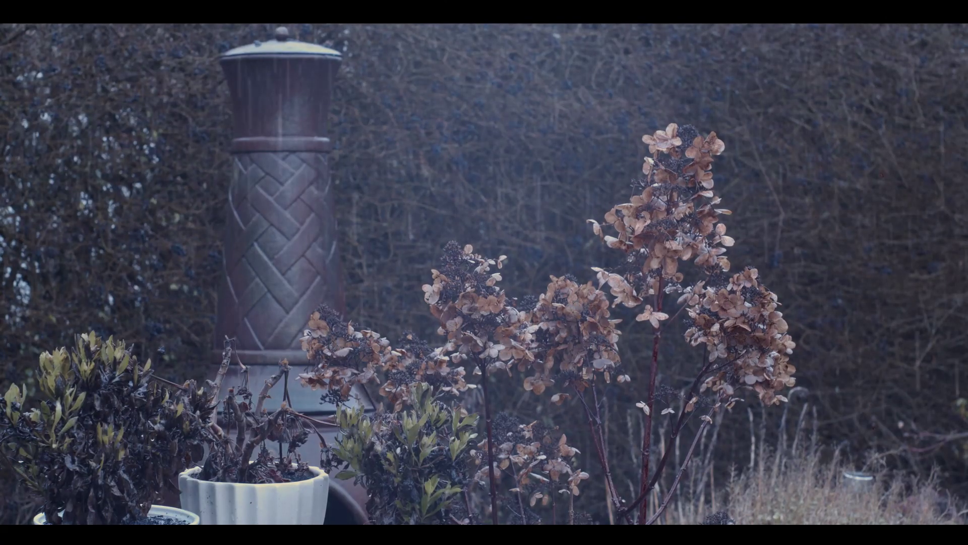